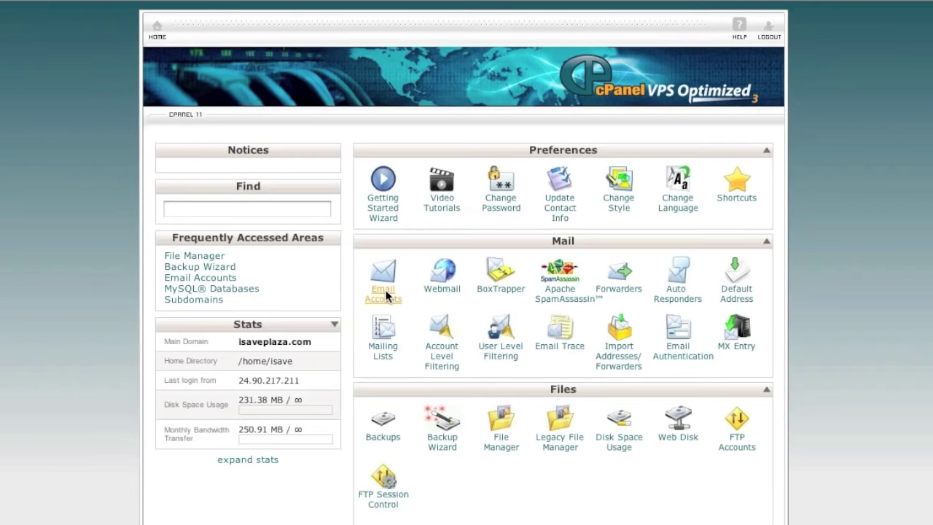
- After a look at Email Accounts, start File Manager at Home Directory with dotfiles shown
left_click(466, 281)
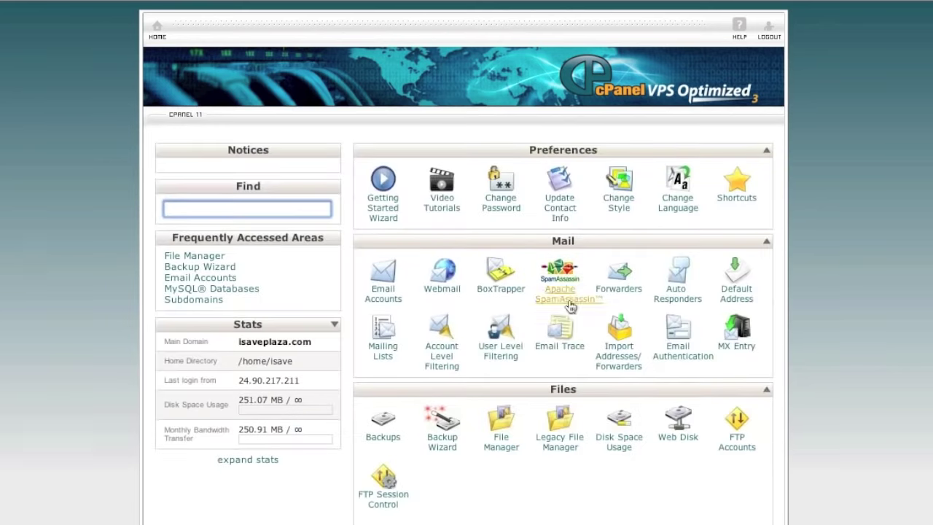
scroll(576, 343, "down", 1)
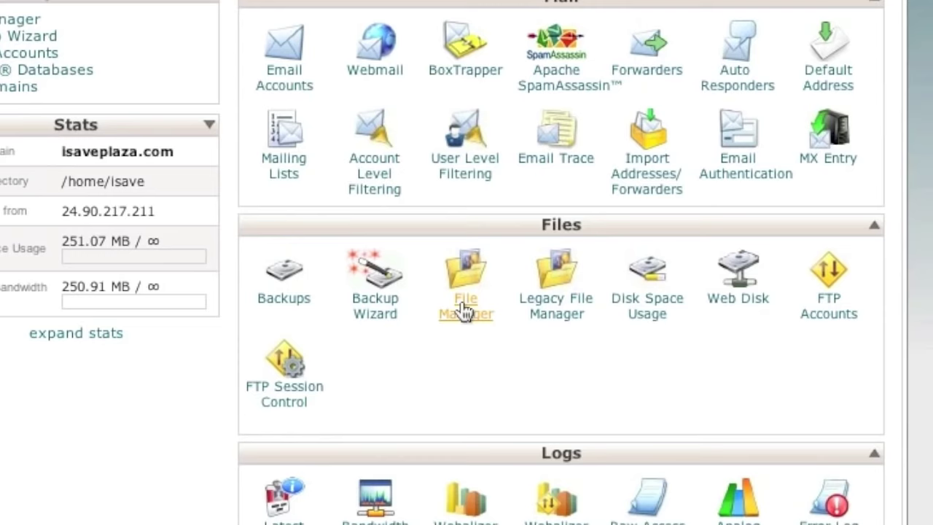
left_click(465, 310)
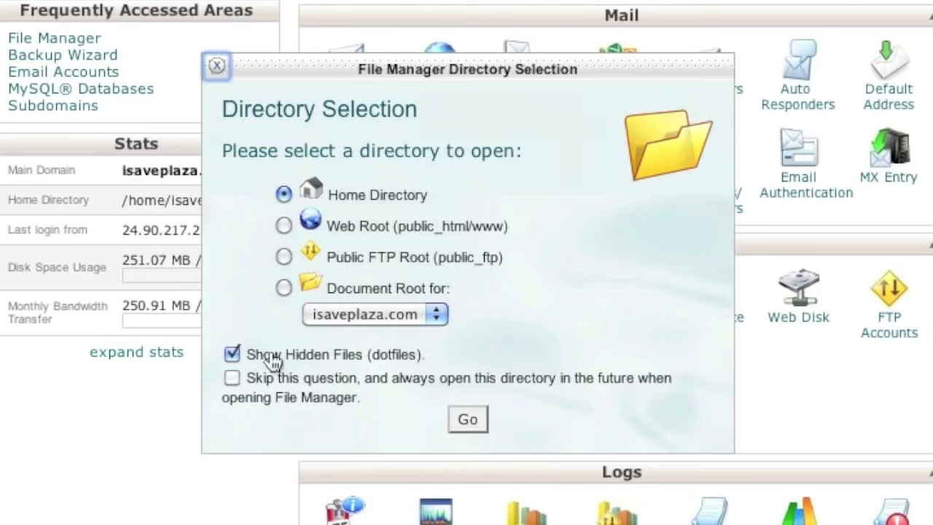
- Open the home directory listing, select public_html and bring up its Compress dialog
left_click(467, 420)
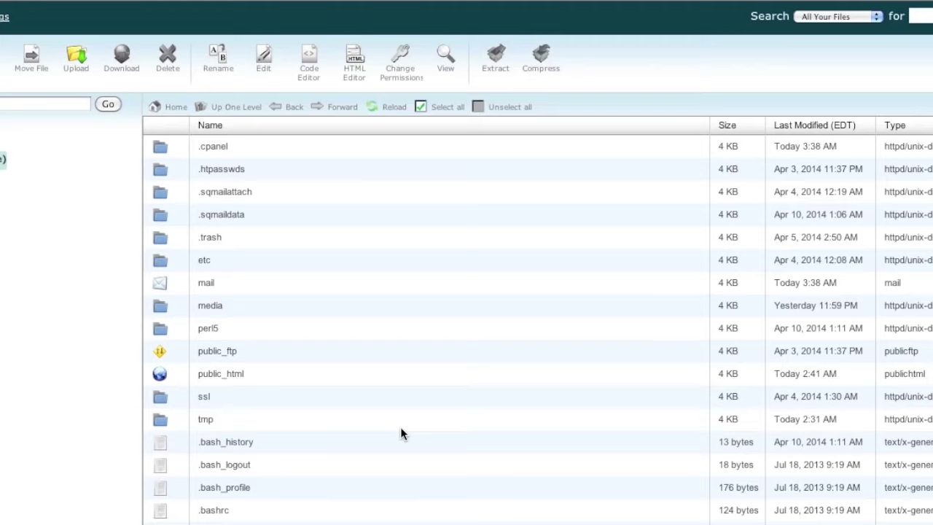
left_click(272, 376)
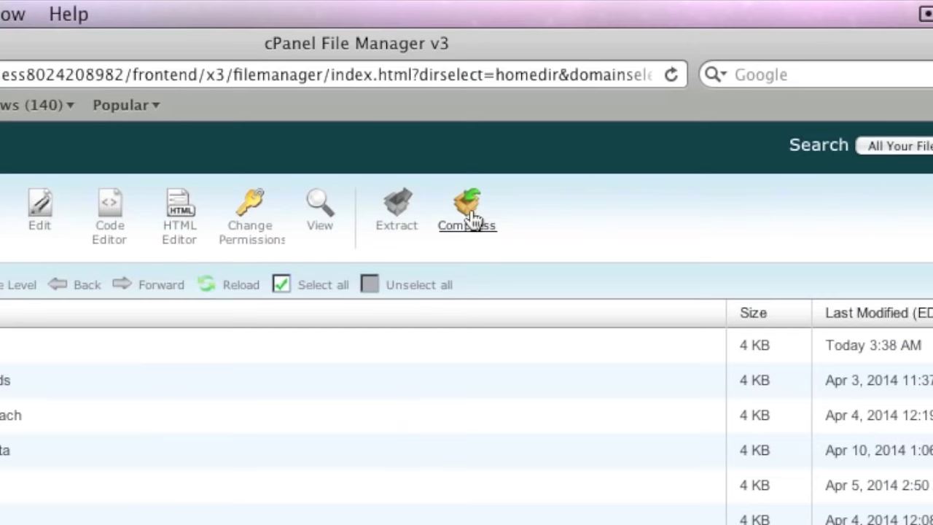
left_click(472, 215)
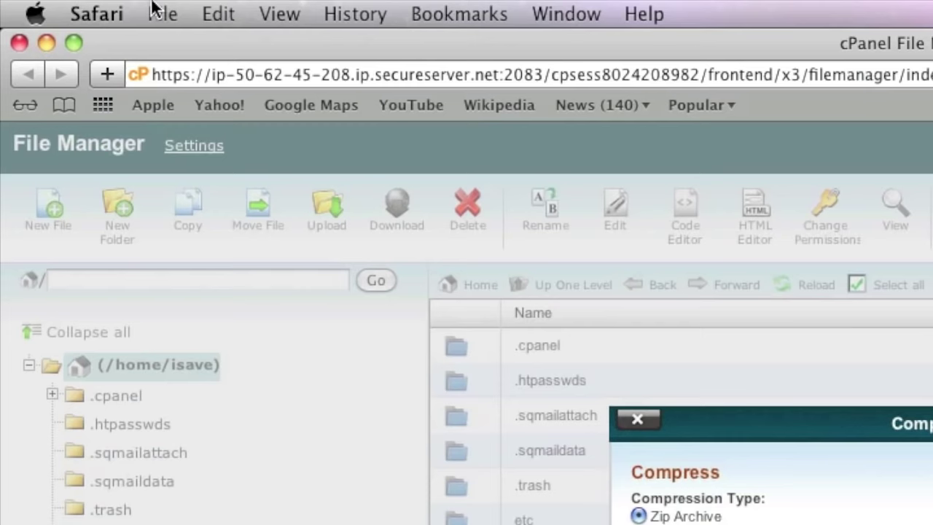
left_click(97, 13)
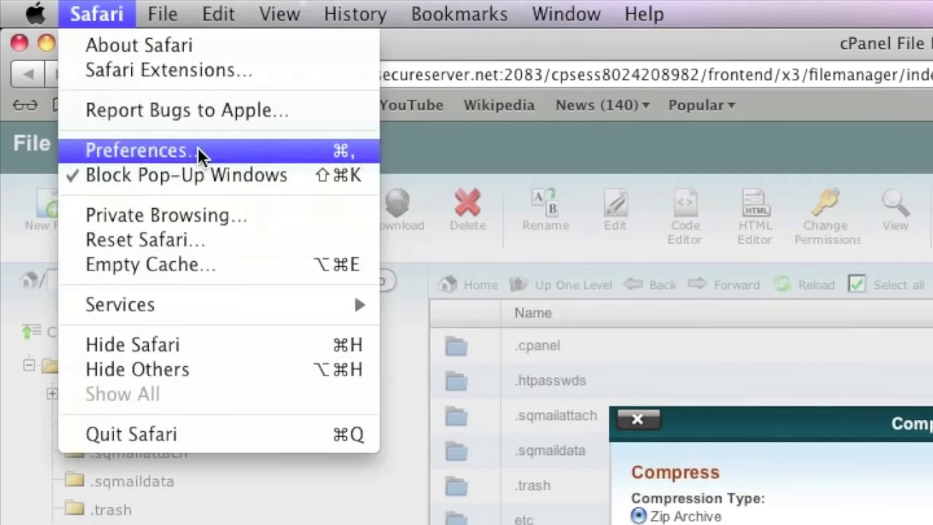
left_click(198, 148)
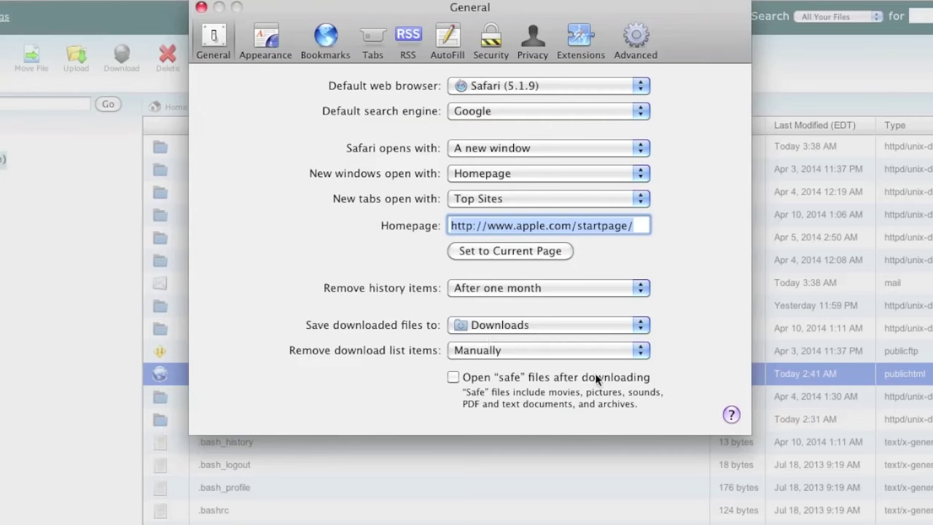
left_click(200, 8)
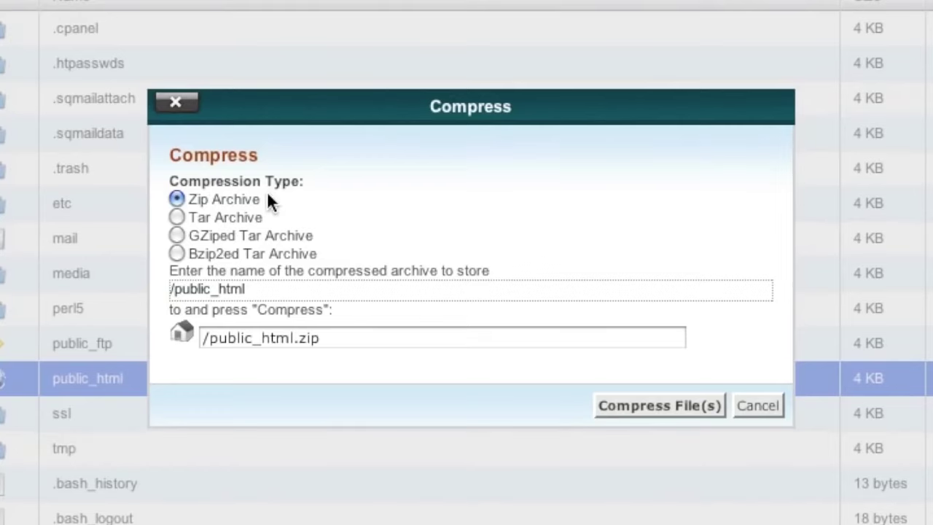
- Zip public_html, download the 50.9 MB public_html.zip, then return to cPanel Home
left_click(651, 400)
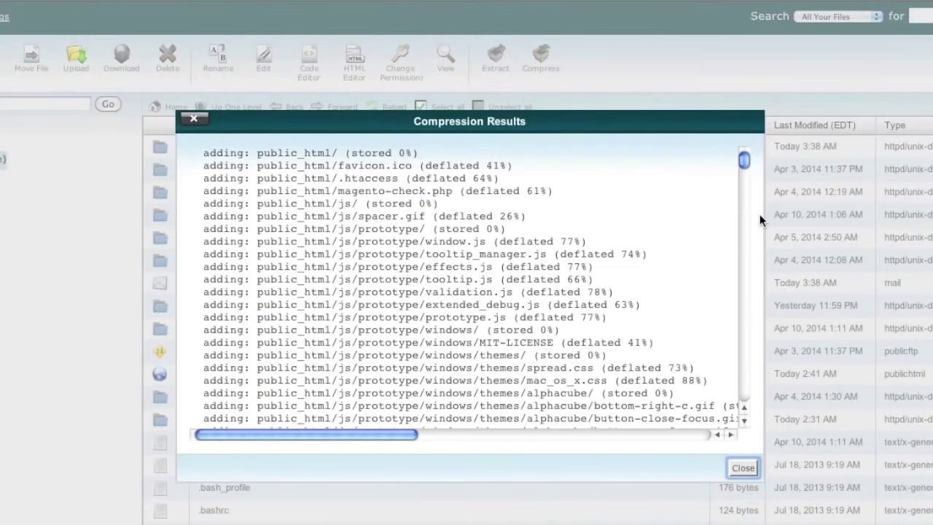
left_click(743, 468)
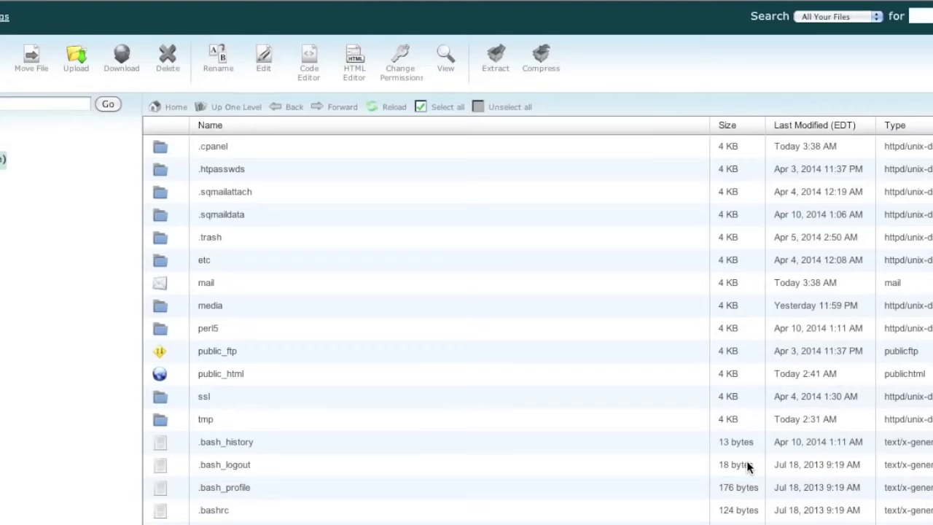
scroll(494, 420, "down", 3)
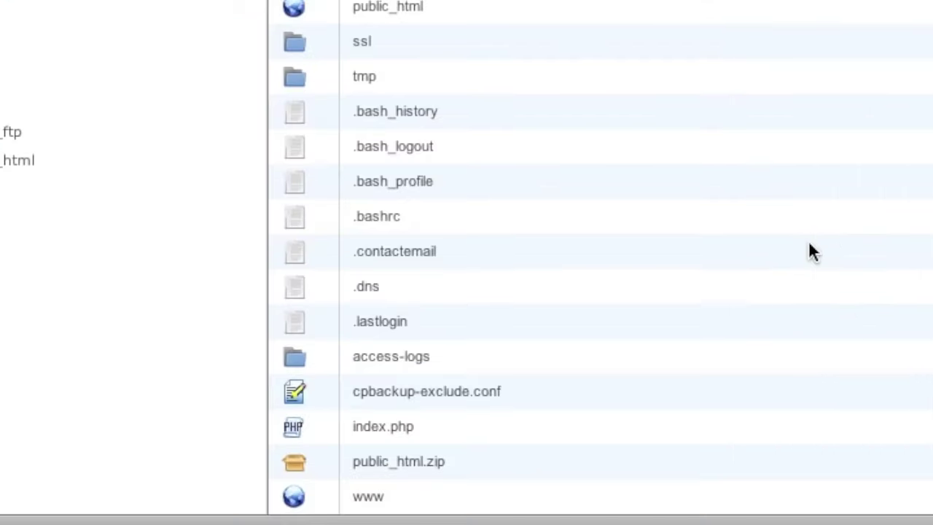
left_click(488, 463)
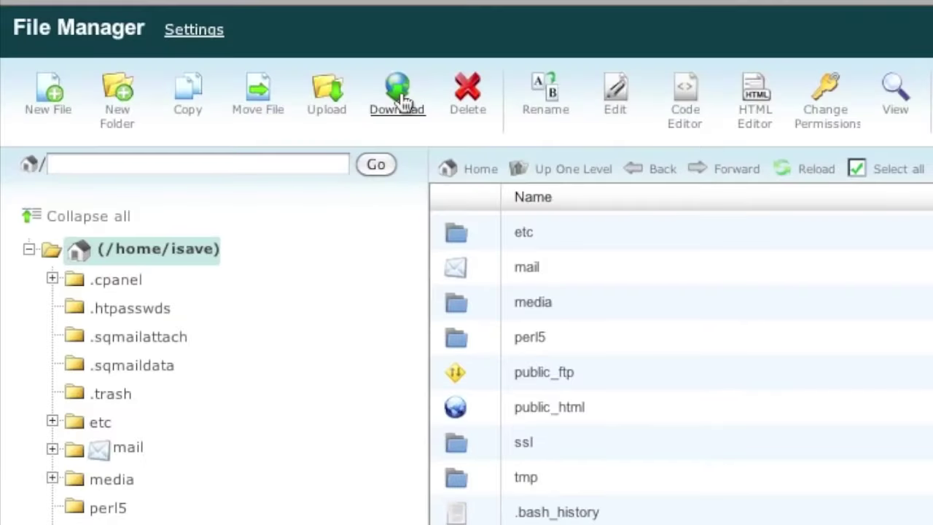
left_click(403, 100)
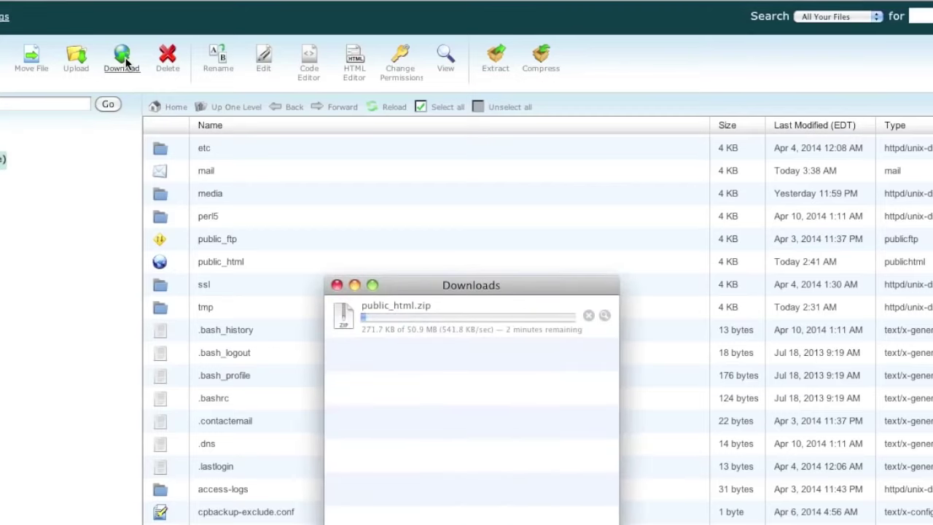
left_click(94, 78)
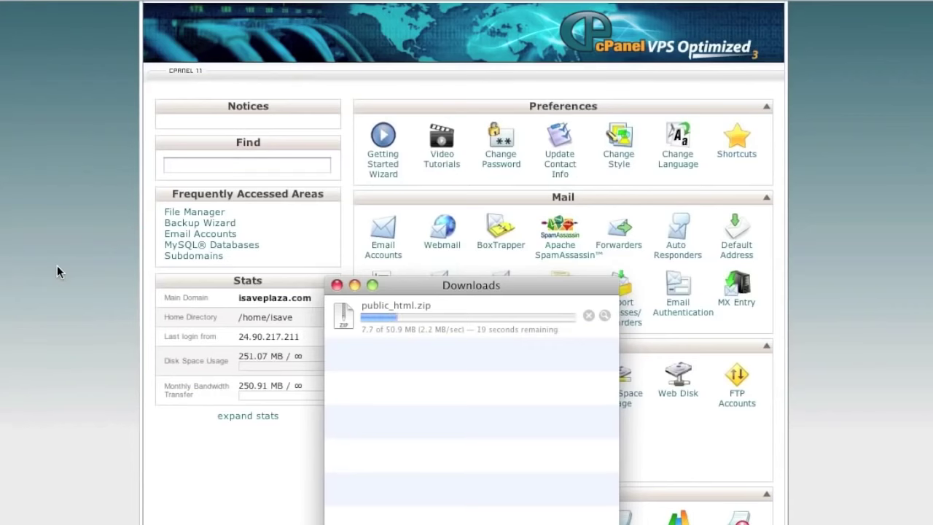
left_click(57, 265)
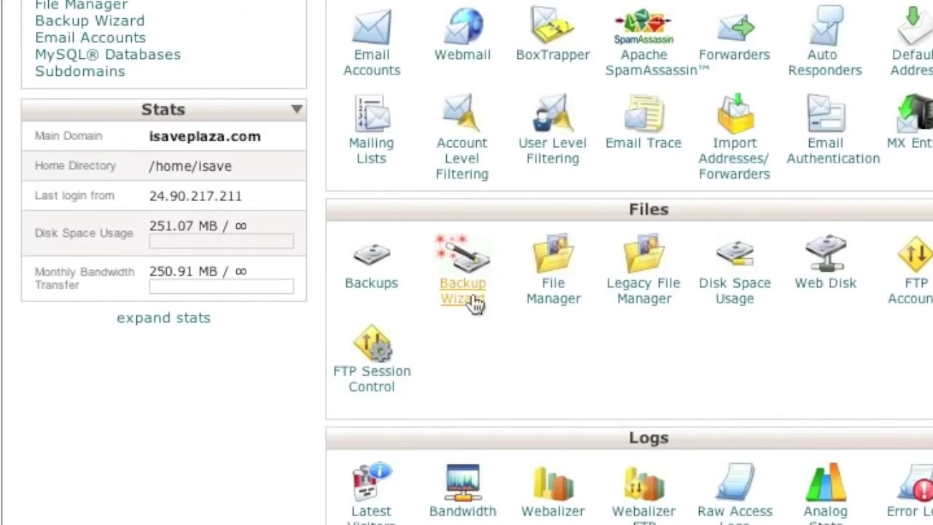
- Use the Backup Wizard's MySQL Databases backup to download isave_mystore.sql.gz
left_click(472, 292)
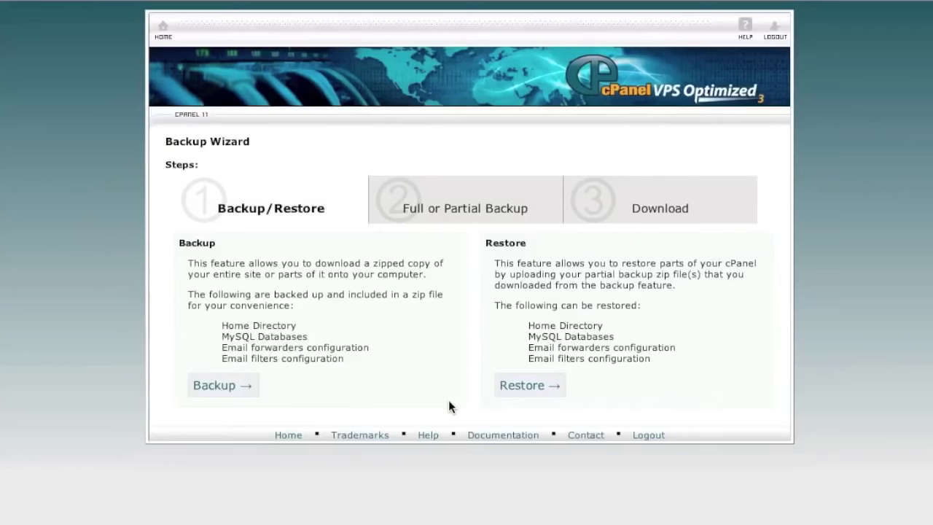
left_click(237, 387)
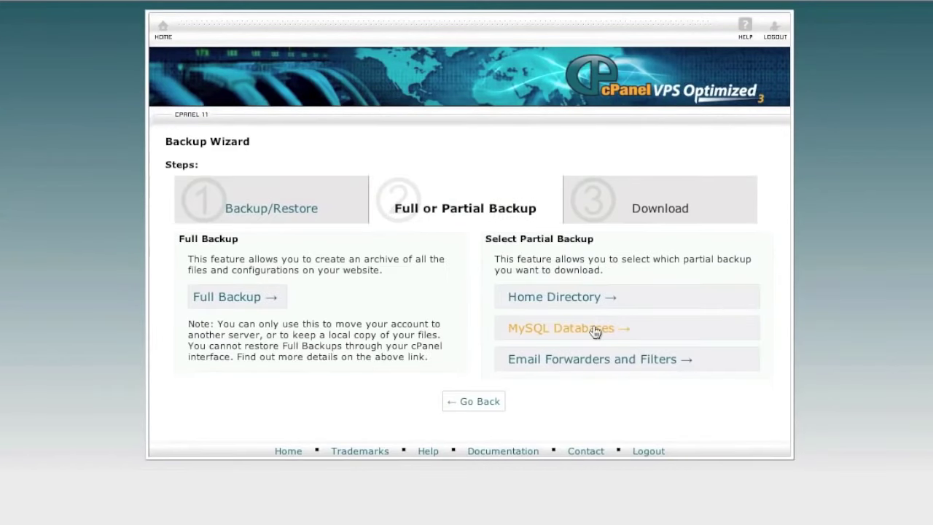
left_click(593, 327)
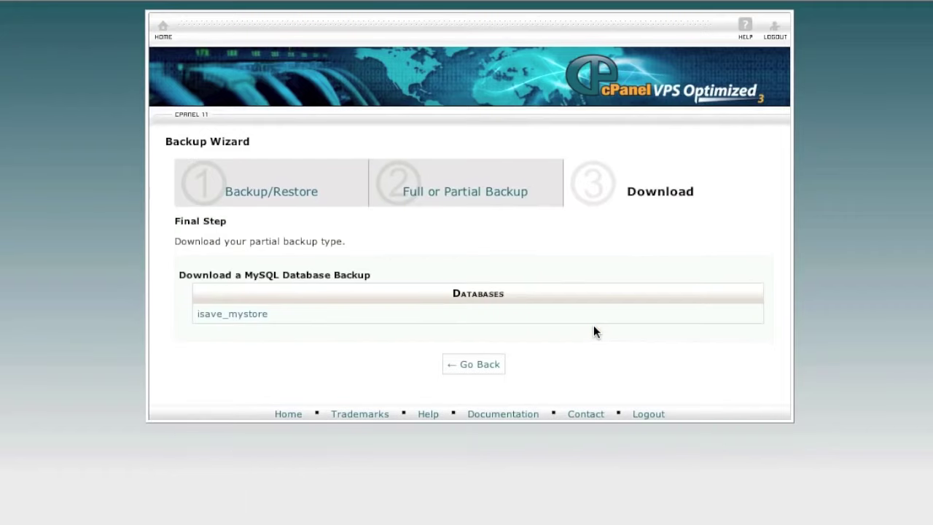
left_click(232, 313)
- Confirm the 455.2 KB download in Downloads, then step back through the wizard to cPanel home
left_click(193, 522)
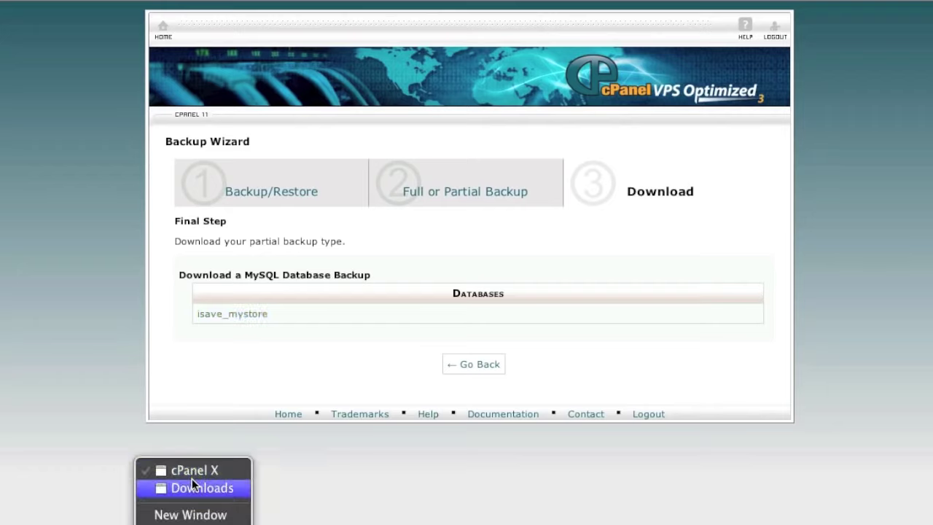
left_click(191, 488)
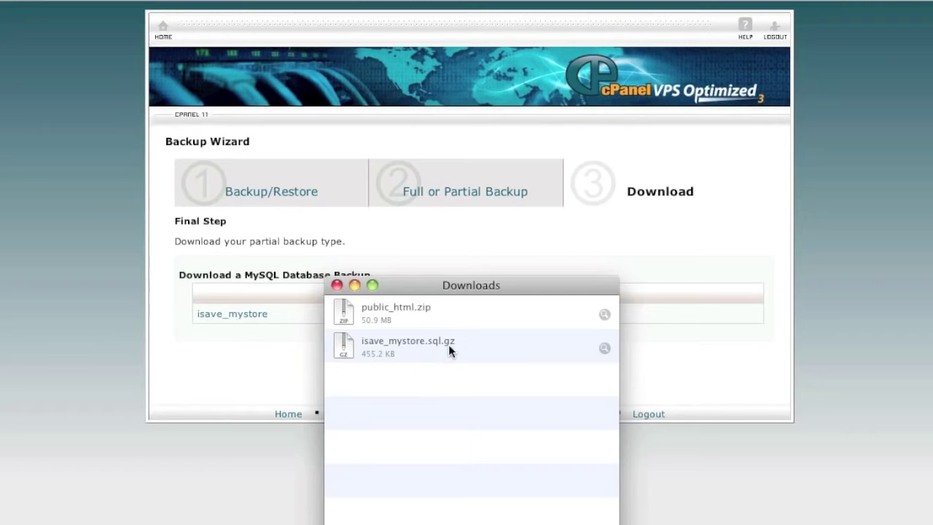
left_click(255, 361)
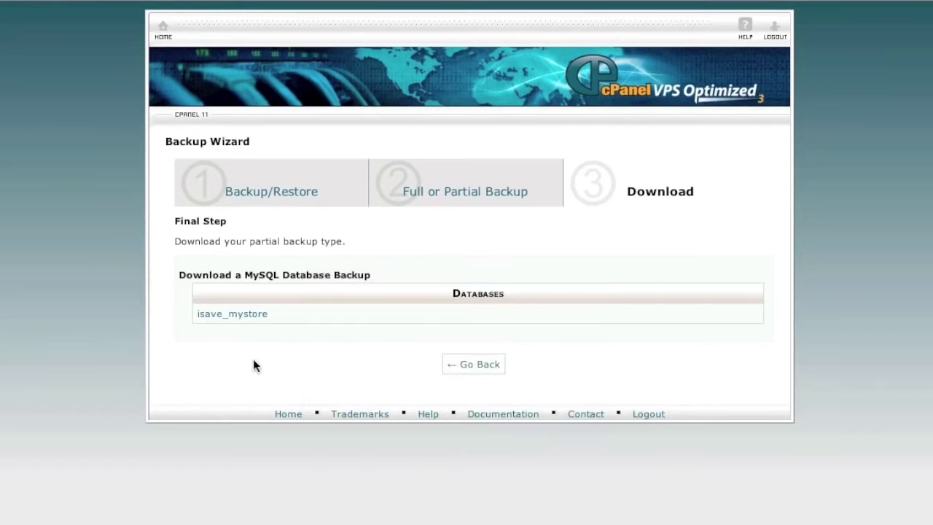
left_click(470, 364)
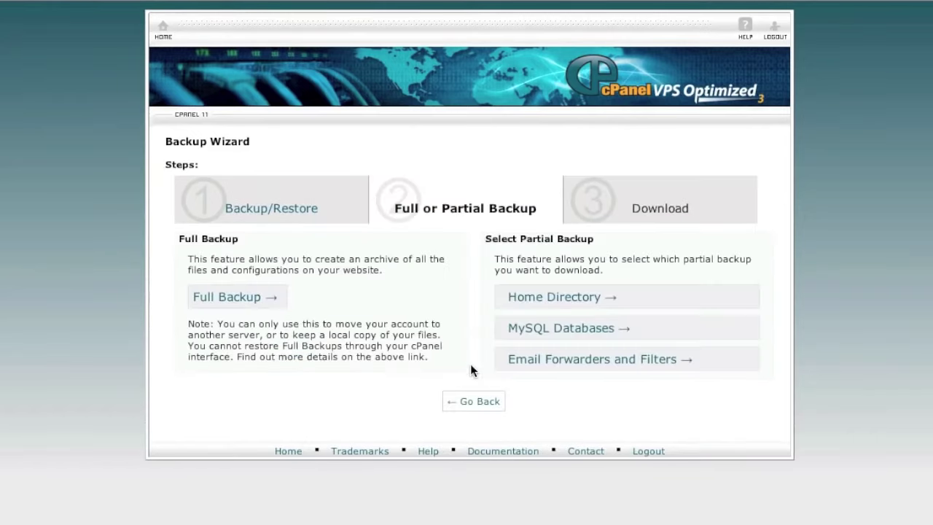
left_click(471, 407)
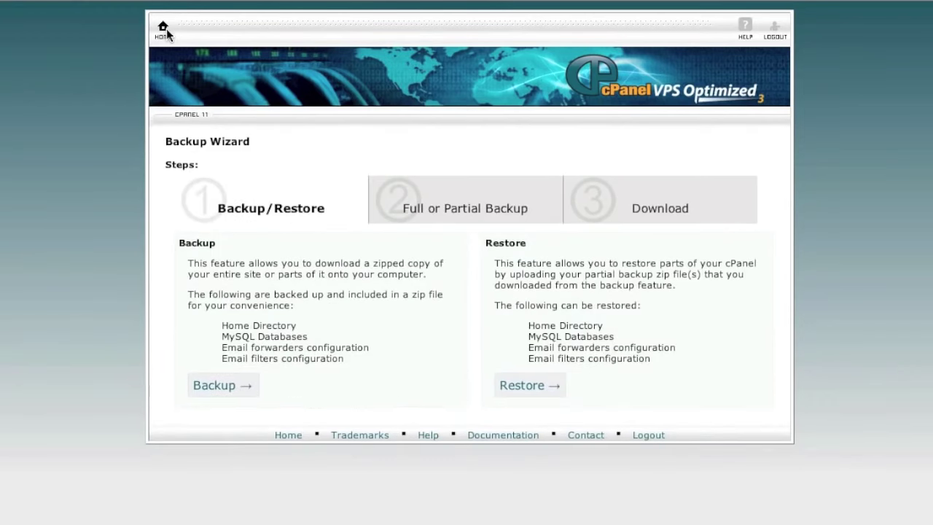
left_click(167, 33)
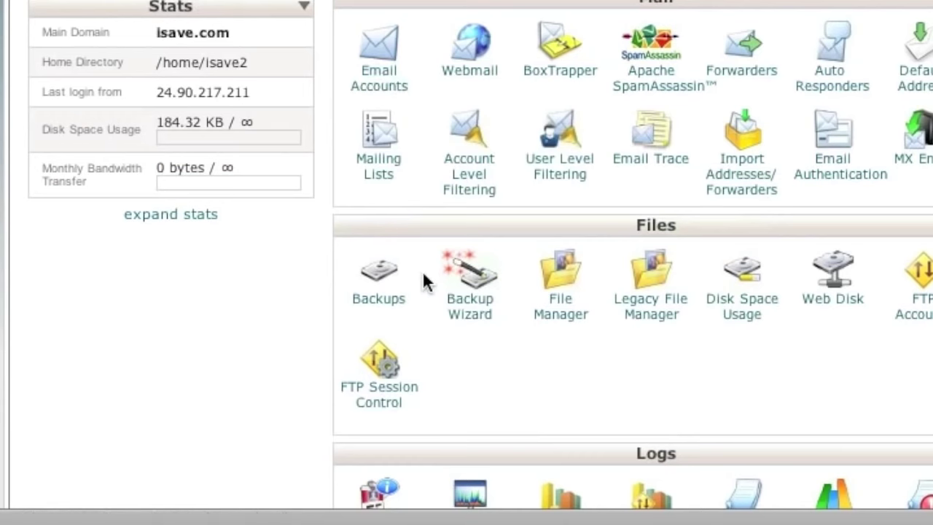
- Restore a MySQL database in the Backup Wizard by uploading isave_mystore.sql.gz
left_click(477, 305)
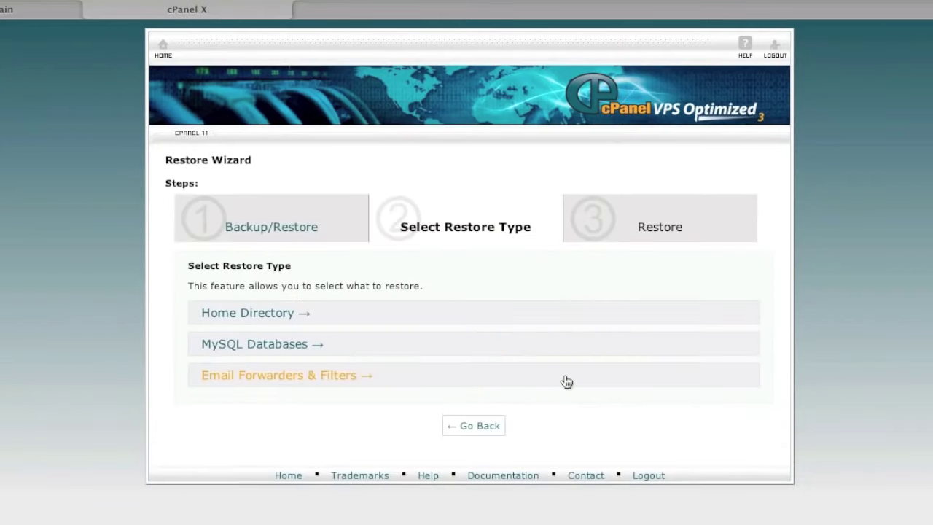
left_click(296, 343)
left_click(216, 327)
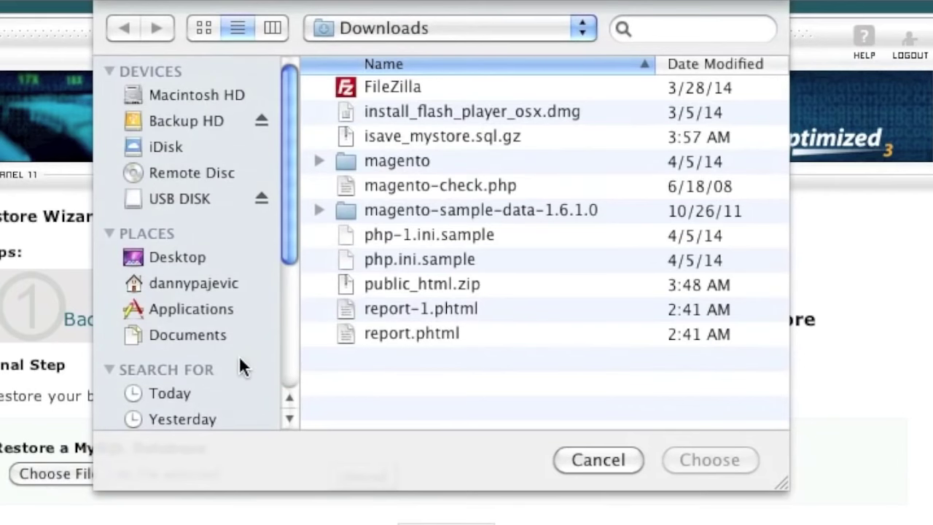
left_click(396, 135)
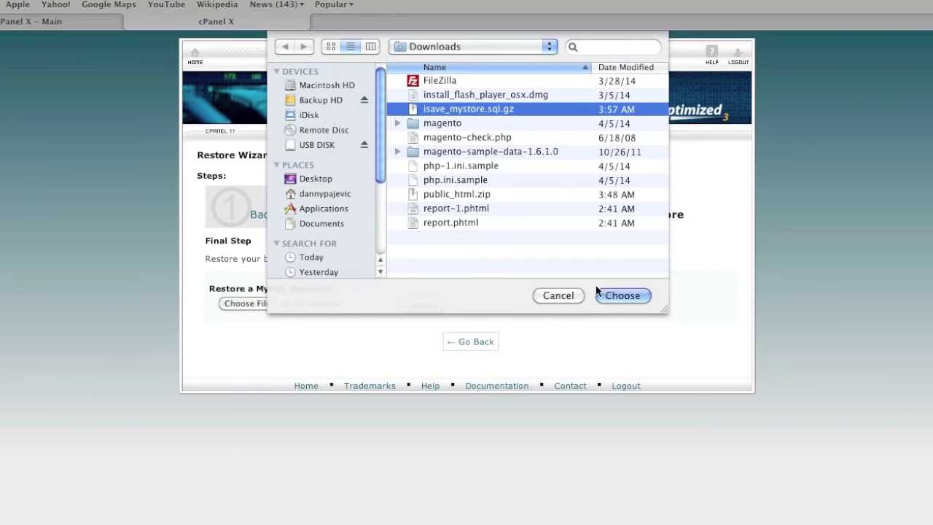
left_click(603, 296)
left_click(430, 305)
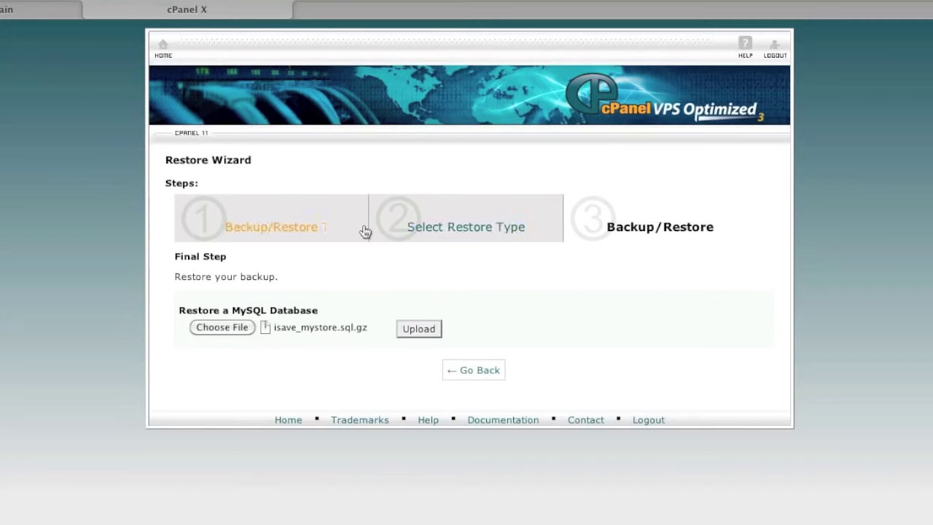
- Return to cPanel home and open the MySQL Databases page
left_click(475, 376)
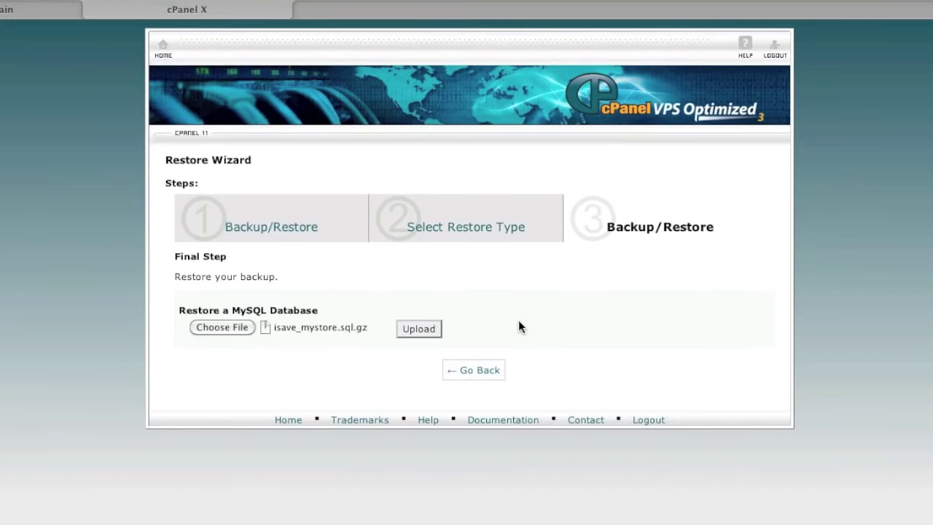
left_click(165, 48)
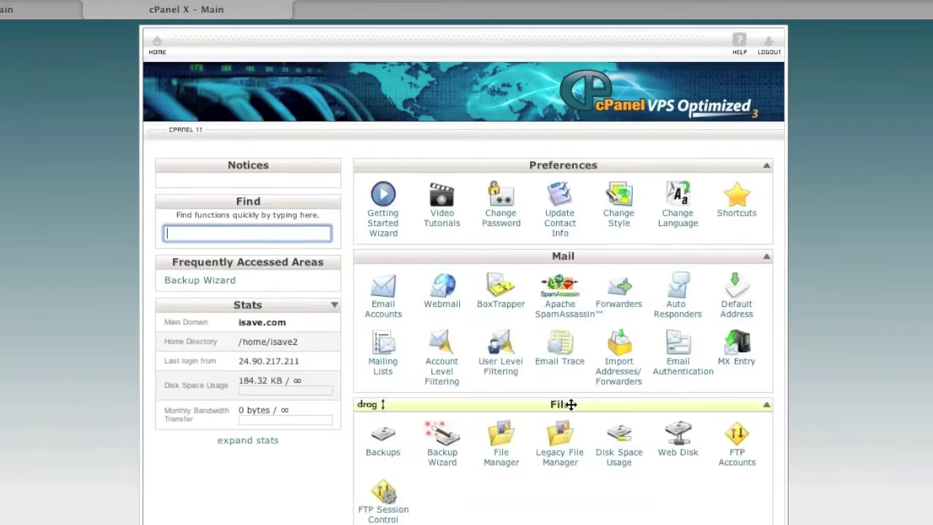
scroll(571, 403, "down", 5)
scroll(571, 405, "down", 3)
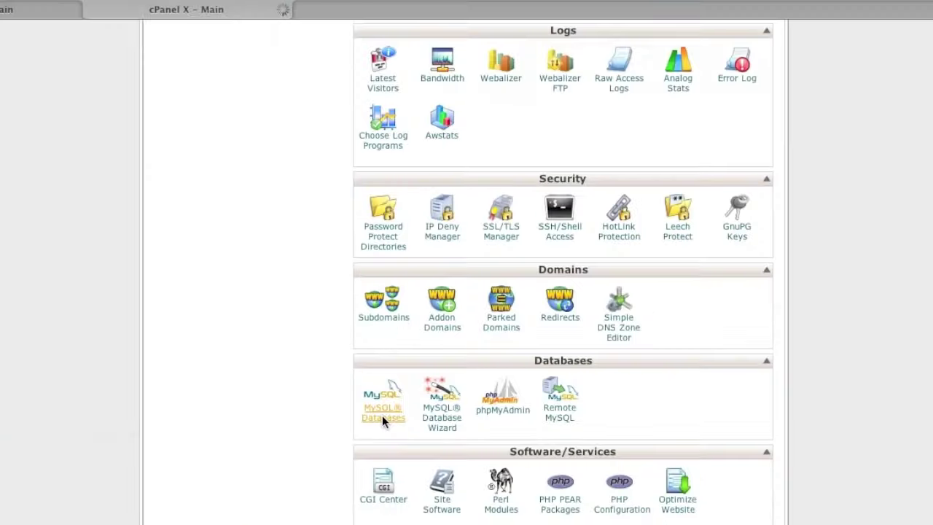
left_click(218, 288)
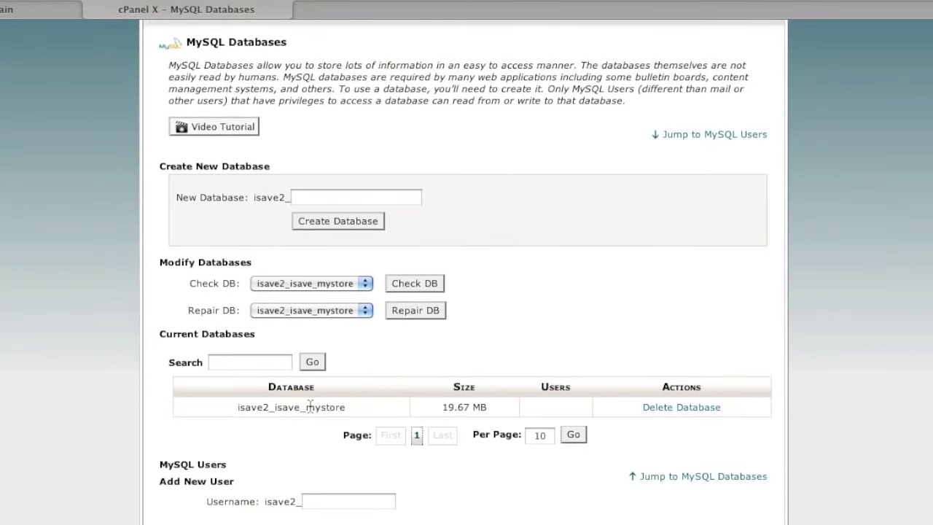
- Highlight the account prefix on the restored database name and the new username field
left_click_drag(238, 407, 270, 408)
scroll(345, 436, "down", 2)
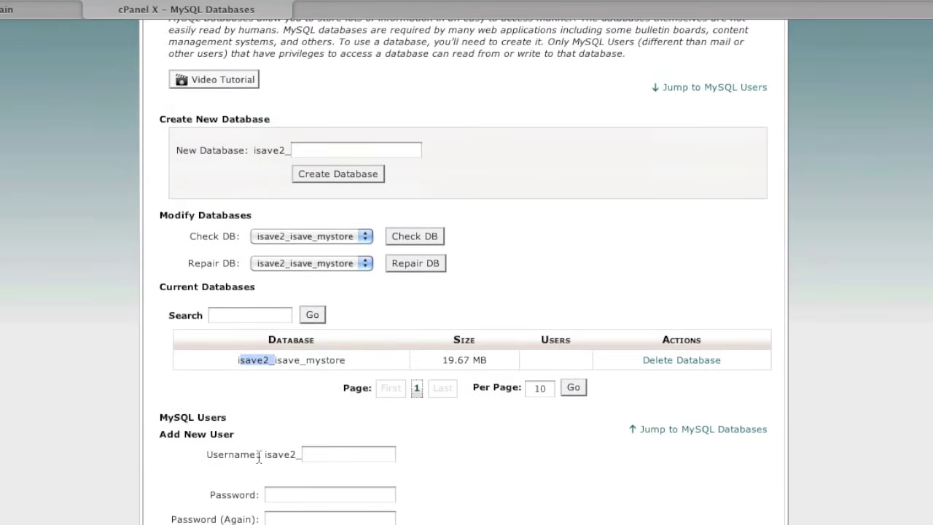
left_click_drag(269, 457, 322, 458)
left_click(323, 458)
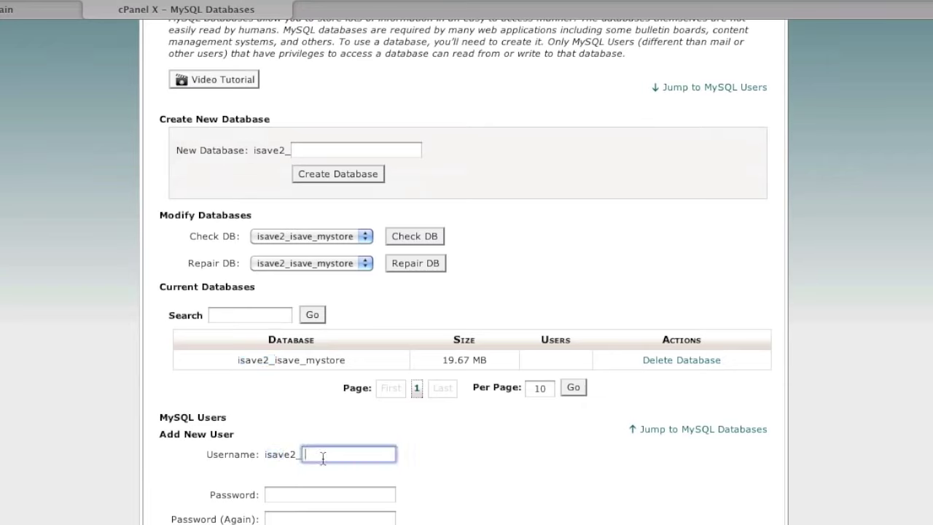
left_click_drag(290, 458, 263, 457)
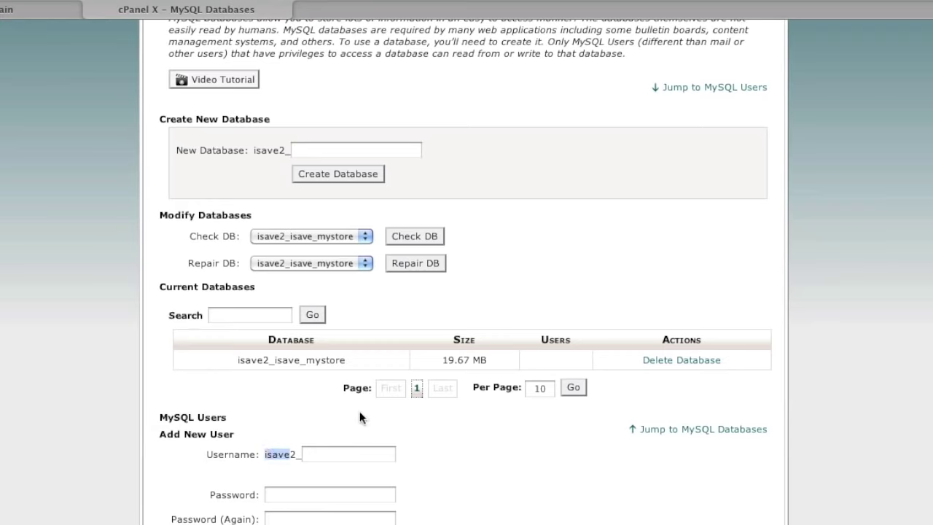
left_click(277, 360)
left_click_drag(276, 360, 301, 362)
- Create MySQL user 'admin', entering the chosen password twice
left_click(321, 456)
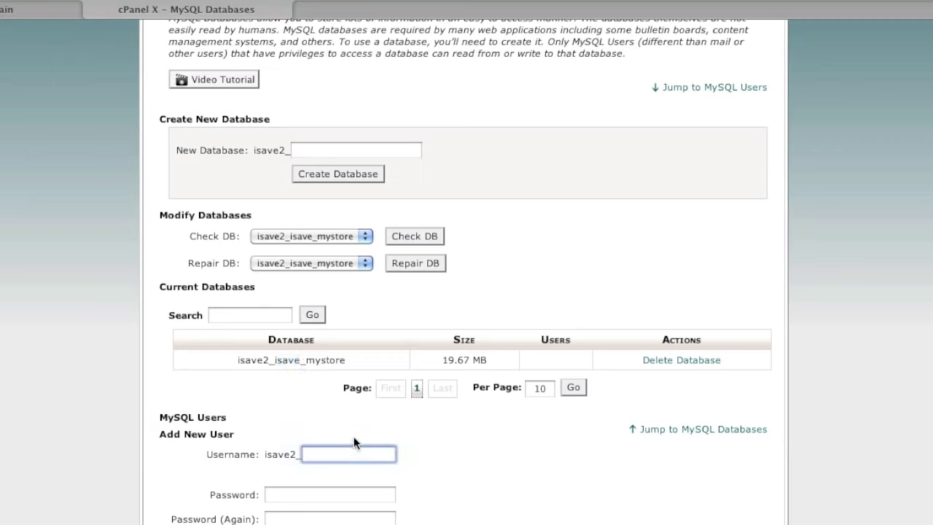
type("admin")
key("Tab")
type("admin1")
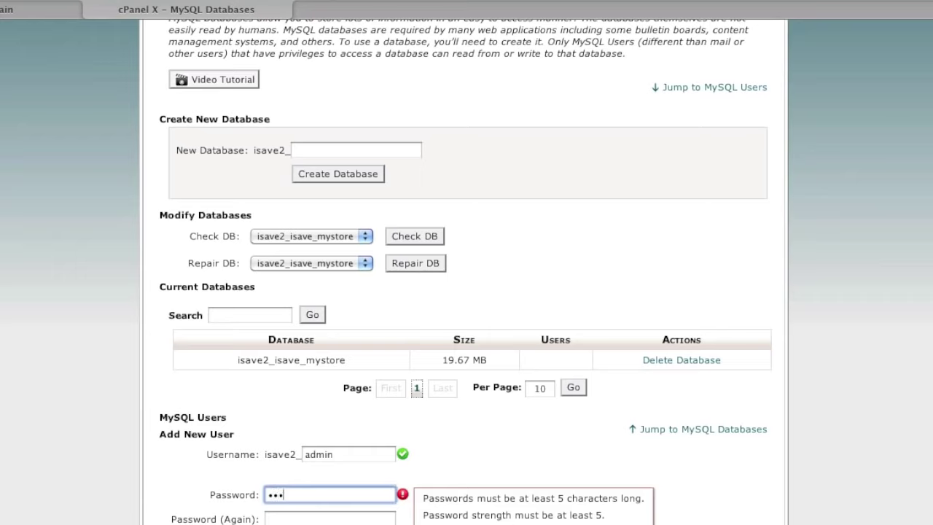
left_click(296, 519)
type("admi")
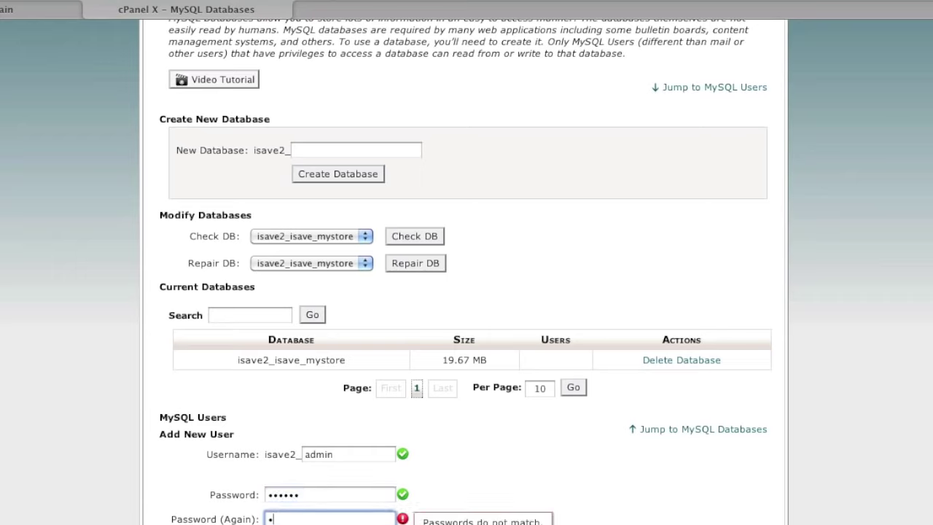
type("n1")
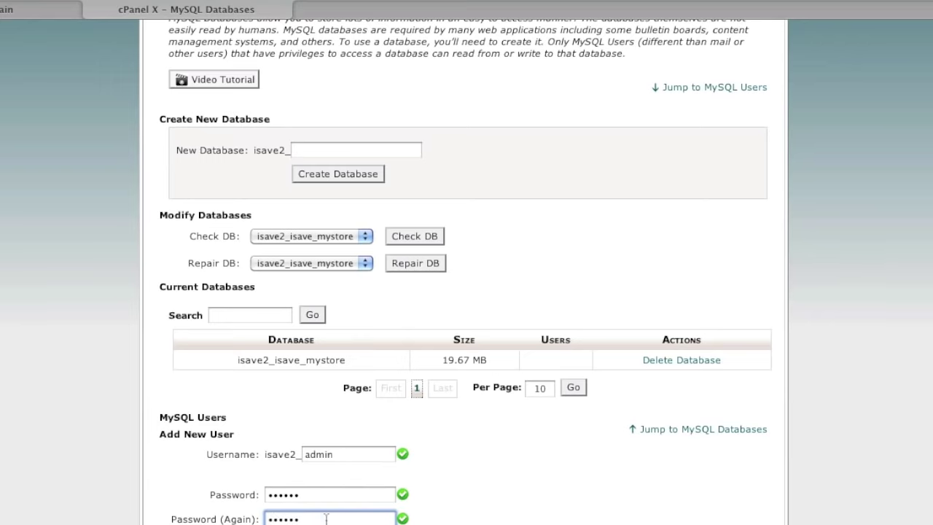
scroll(350, 511, "down", 3)
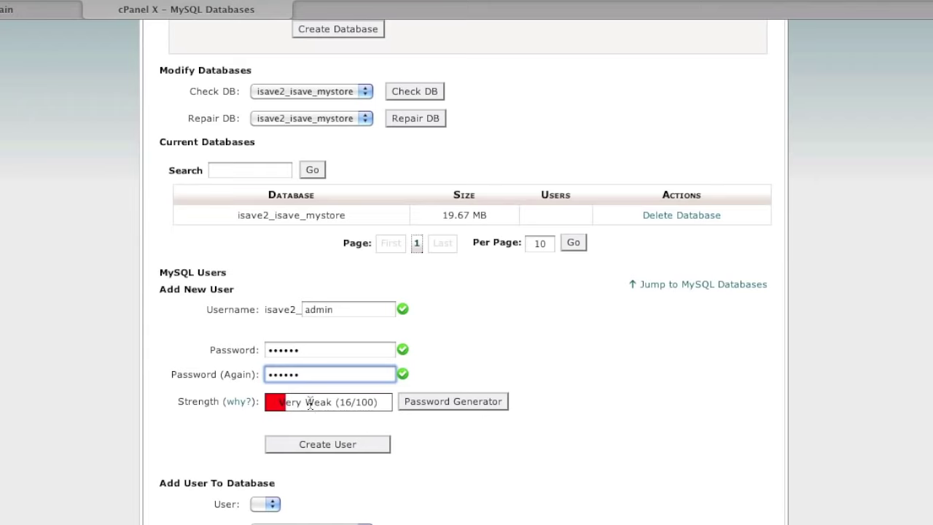
mouse_move(307, 403)
left_mouse_down()
mouse_move(365, 406)
mouse_move(311, 405)
left_mouse_up()
left_click(332, 442)
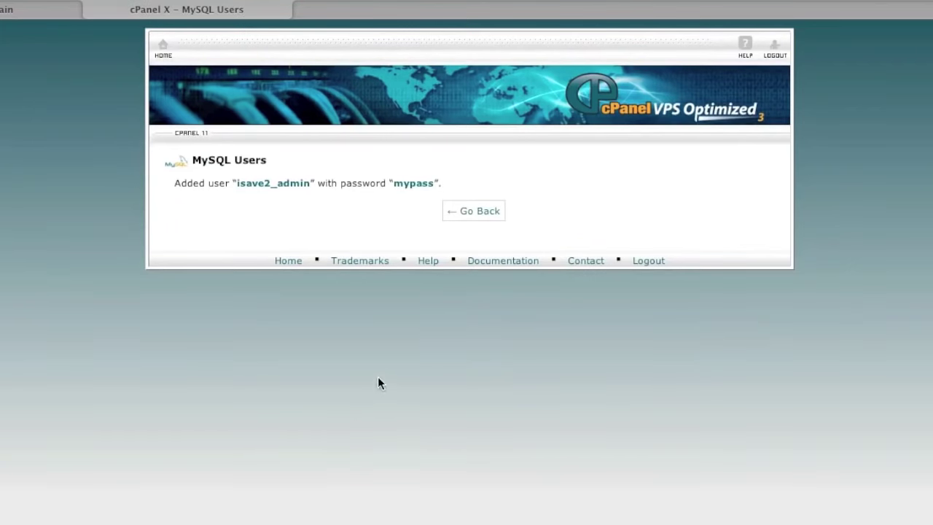
- Add user isave2_admin to the isave2_isave_mystore database
left_click(484, 220)
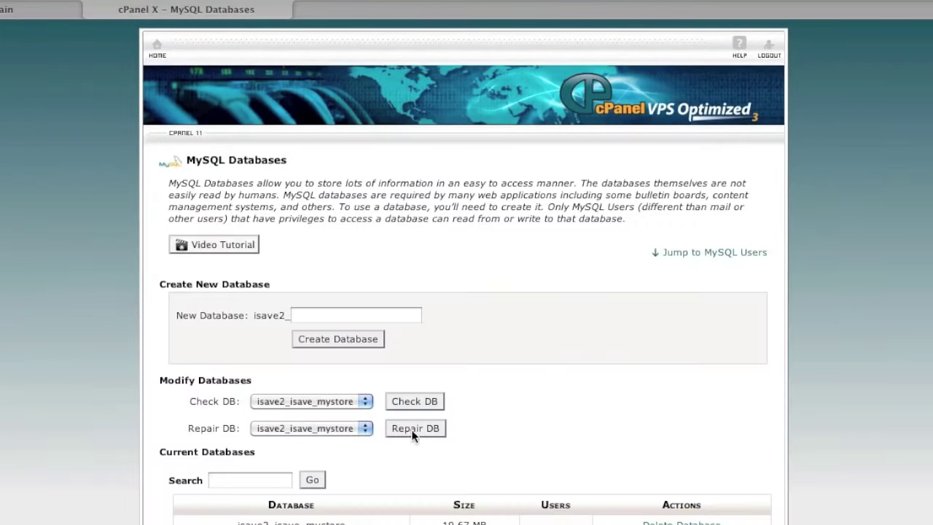
scroll(413, 445, "down", 5)
scroll(416, 460, "down", 5)
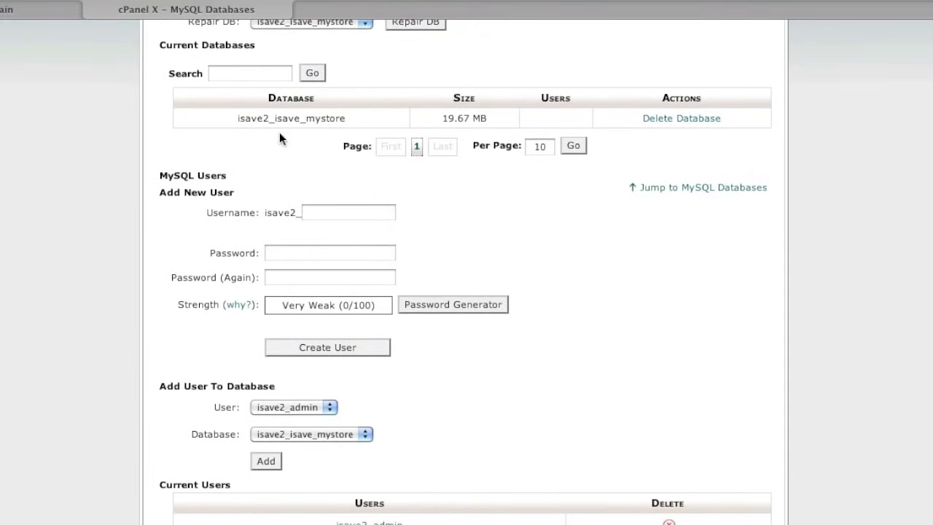
left_click(279, 410)
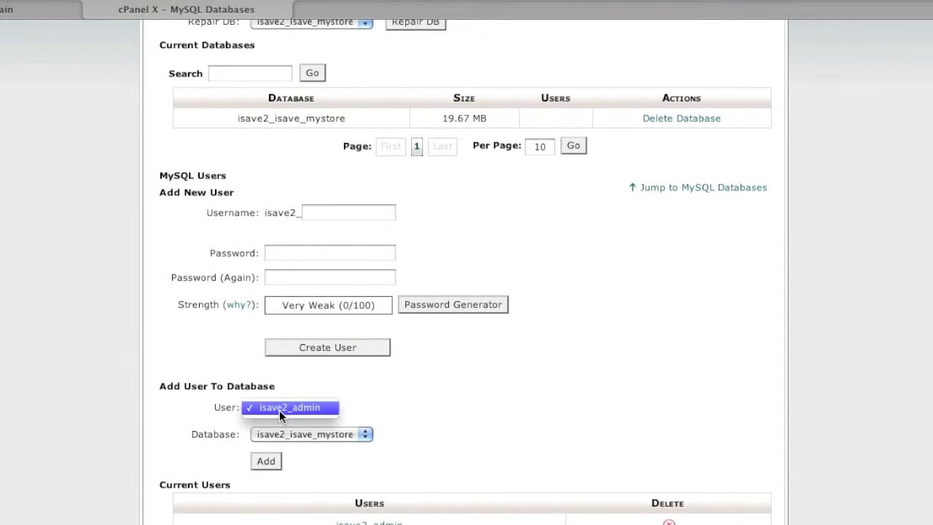
left_click(279, 409)
left_click(281, 434)
left_click(282, 434)
left_click(267, 461)
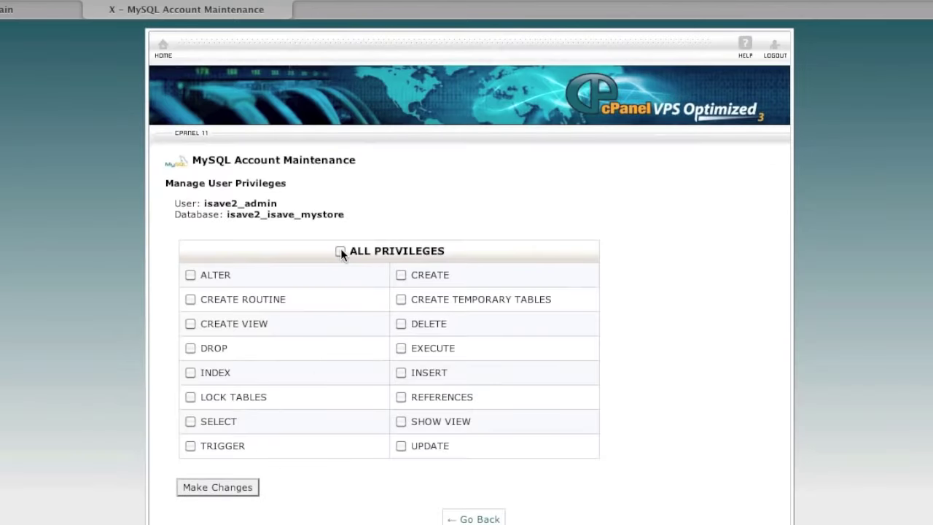
- Grant isave2_admin ALL PRIVILEGES, save the changes, and return to cPanel home
left_click(341, 250)
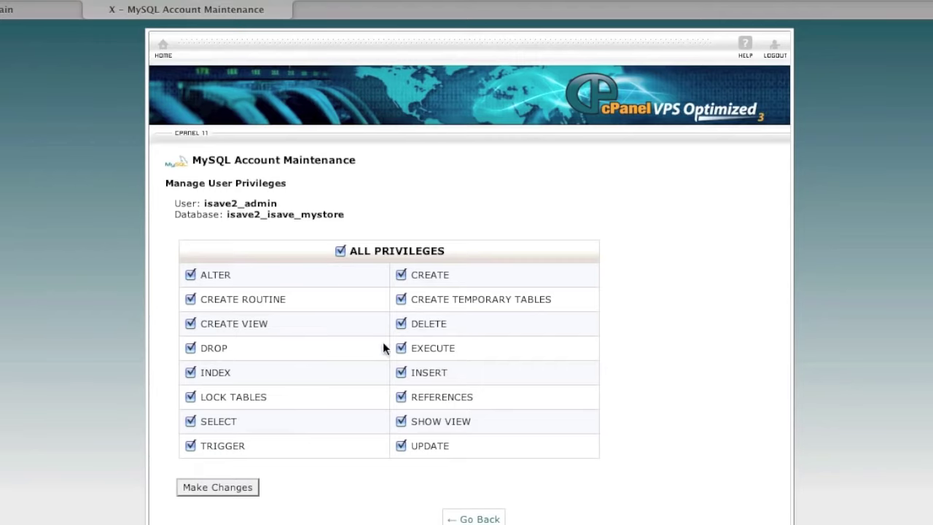
left_click(235, 484)
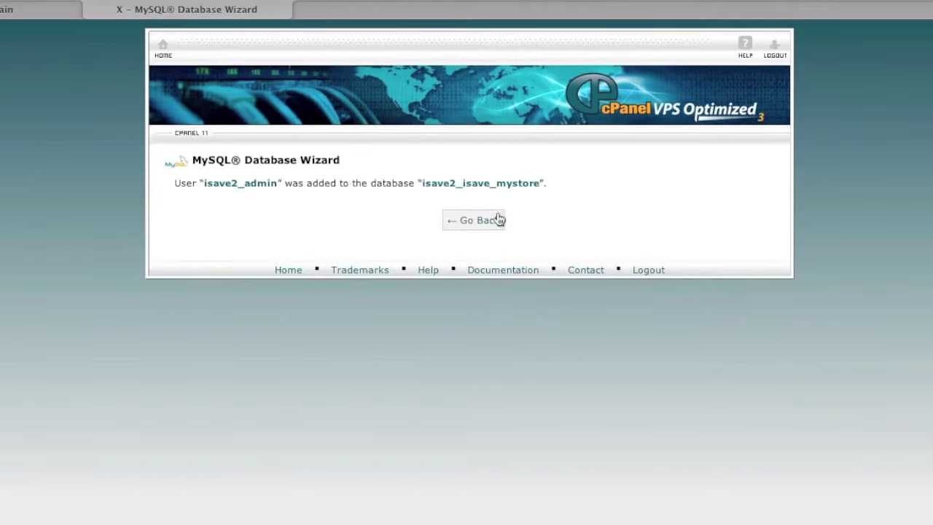
left_click(487, 222)
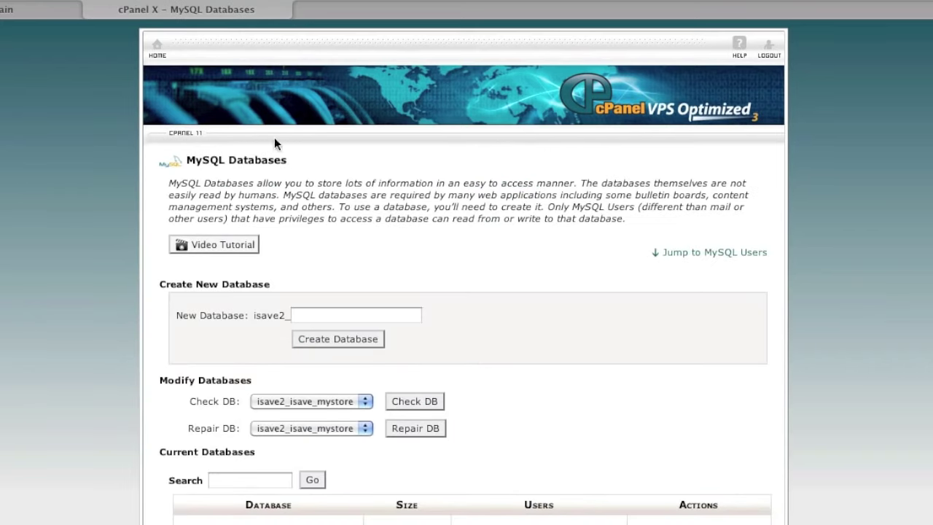
left_click(157, 46)
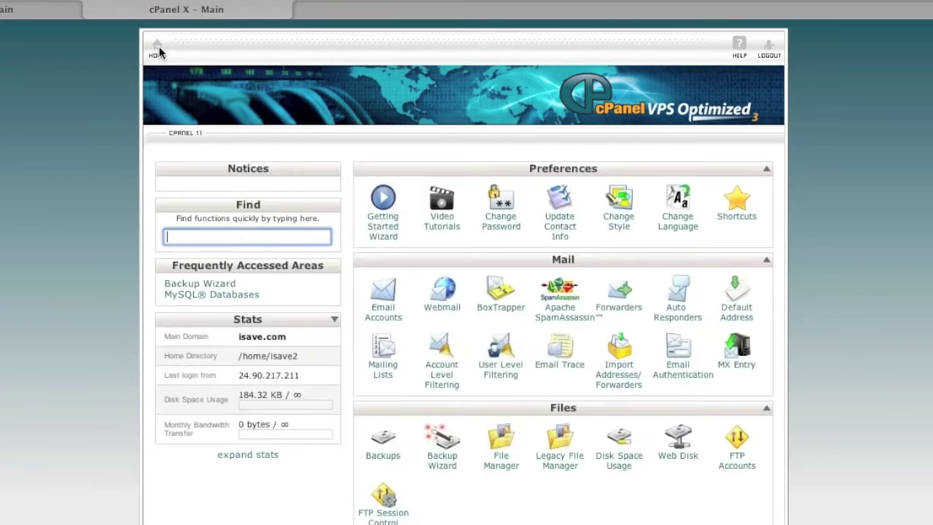
- Launch File Manager in /home/isave2 with Home Directory chosen and dotfiles visible
scroll(510, 350, "down", 1)
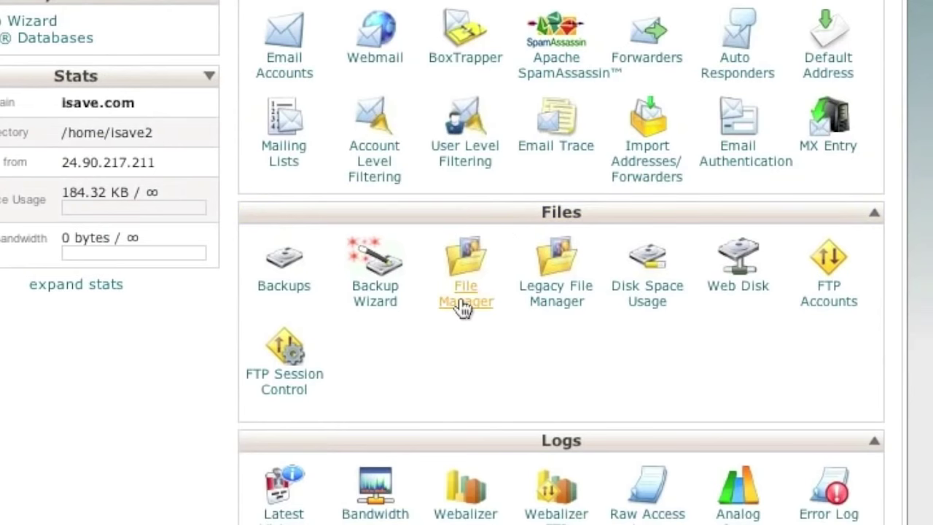
left_click(462, 307)
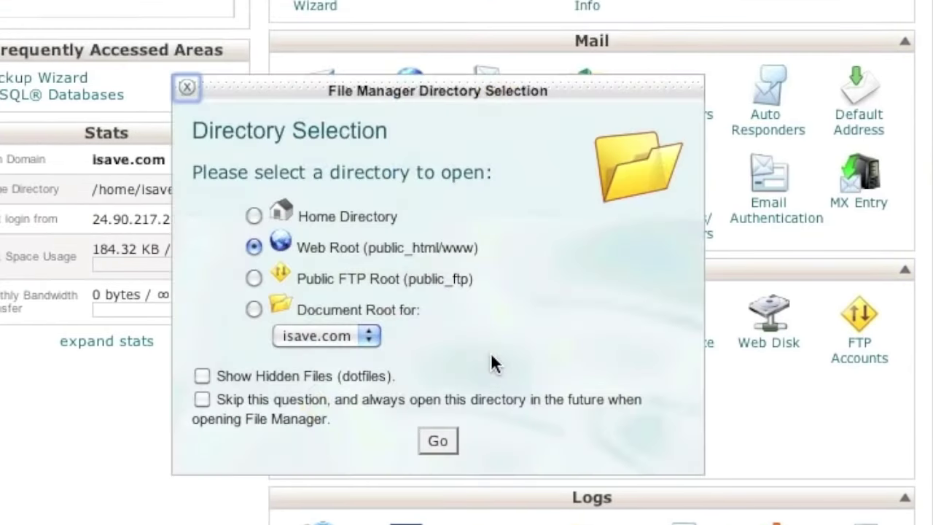
left_click(252, 212)
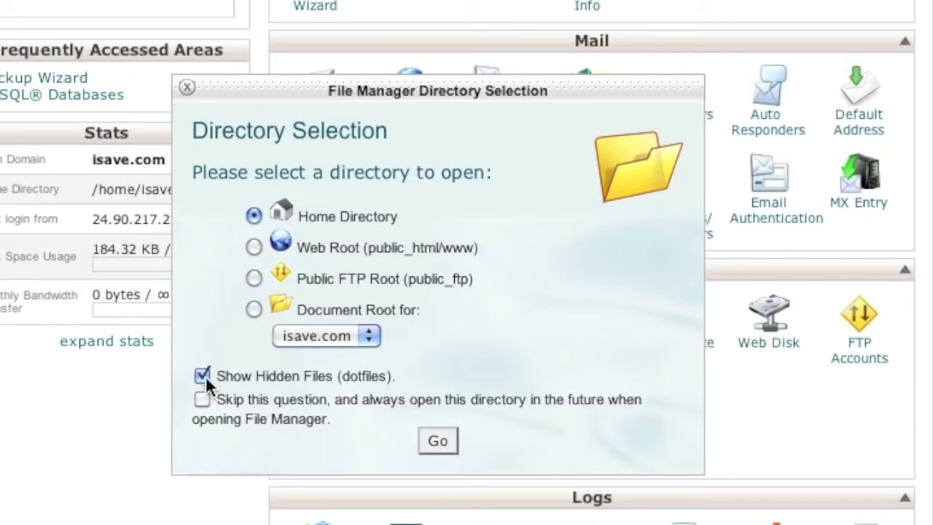
left_click(435, 442)
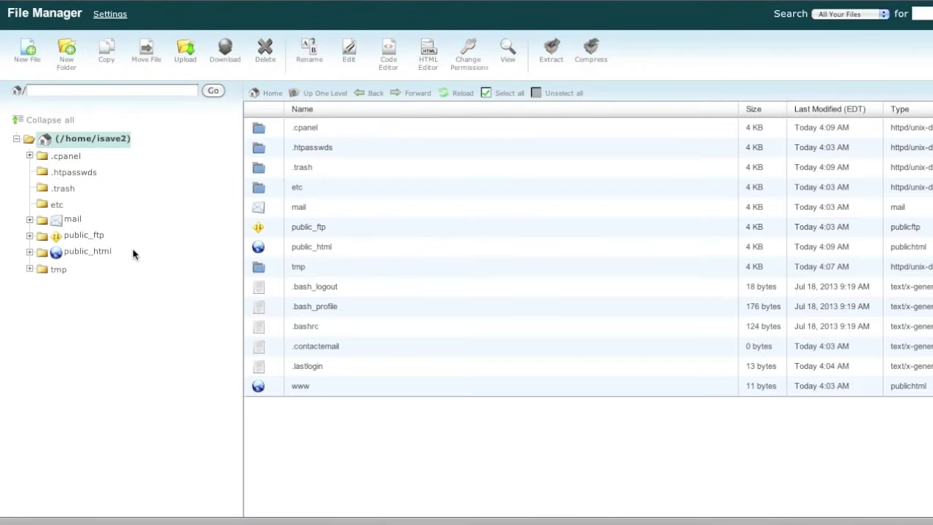
- Move between the home directory and public_html, ending inside public_html with cgi-bin and .htaccess
left_click(106, 252)
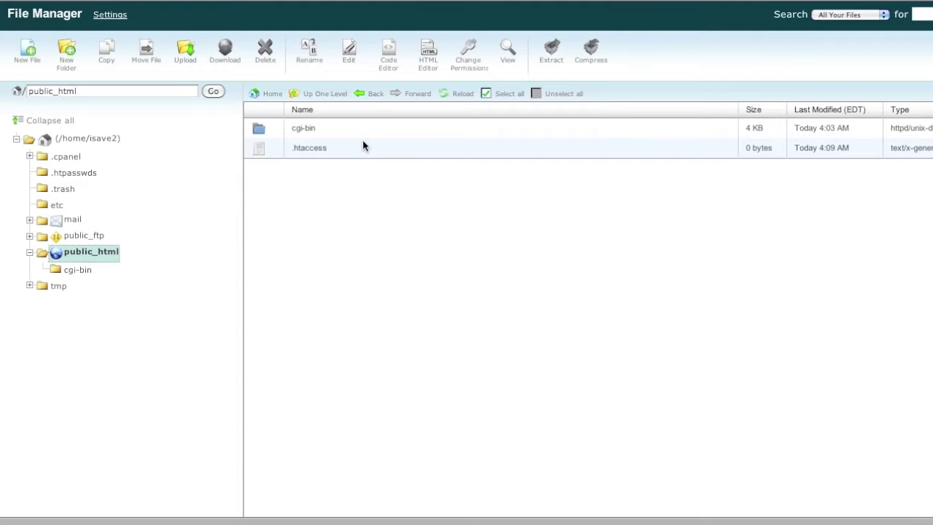
left_click(83, 138)
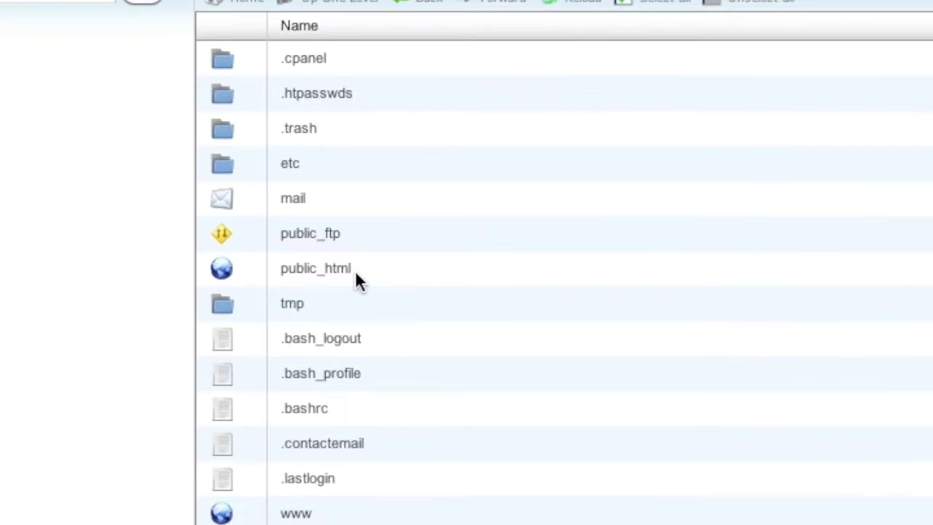
double_click(356, 272)
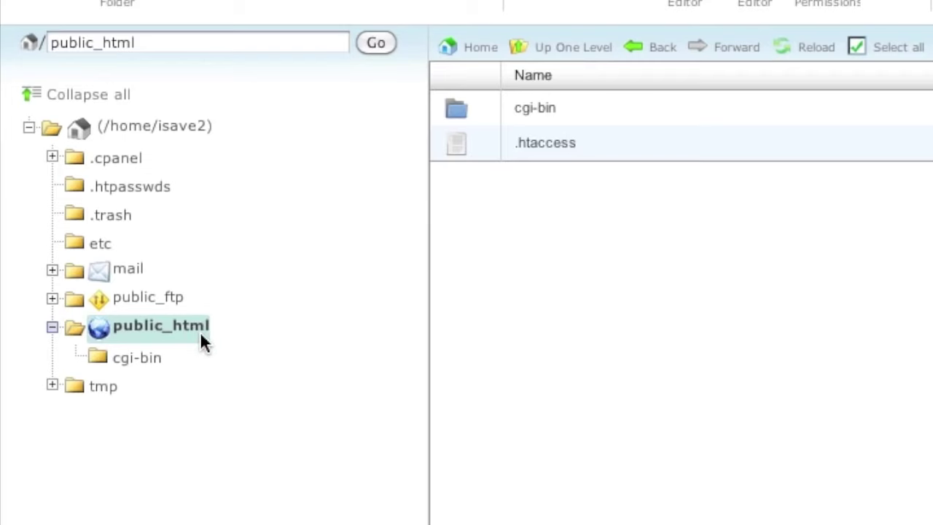
left_click(191, 128)
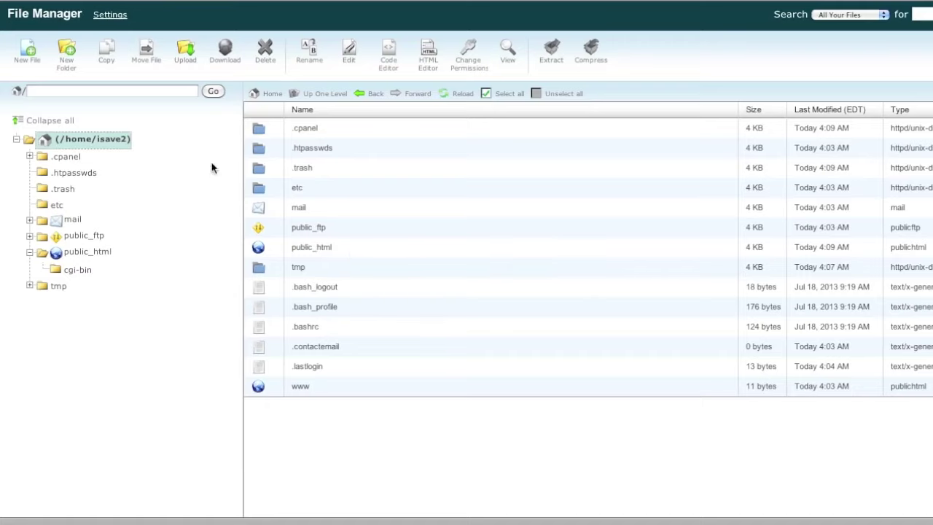
double_click(354, 250)
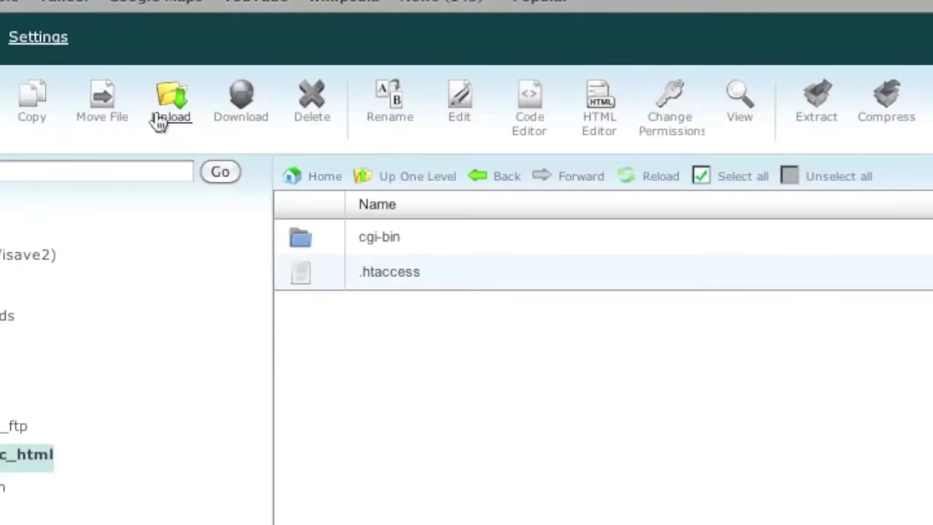
- Upload public_html.zip (50.91 MB) from Downloads into public_html and go back to its listing
left_click(159, 122)
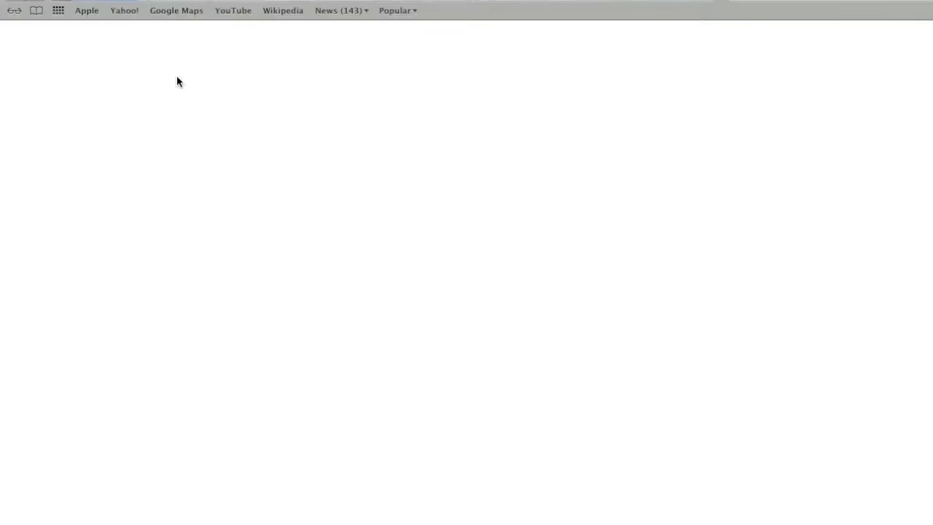
left_click(48, 100)
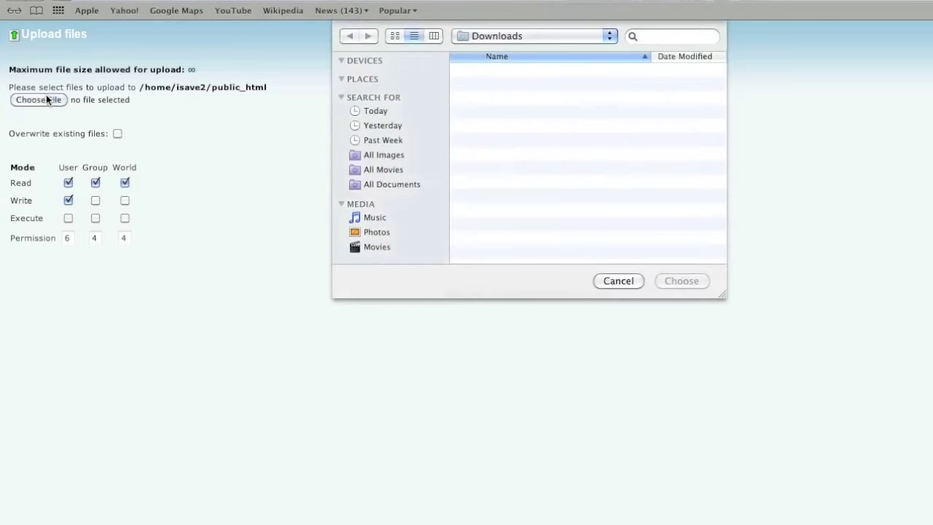
left_click(581, 180)
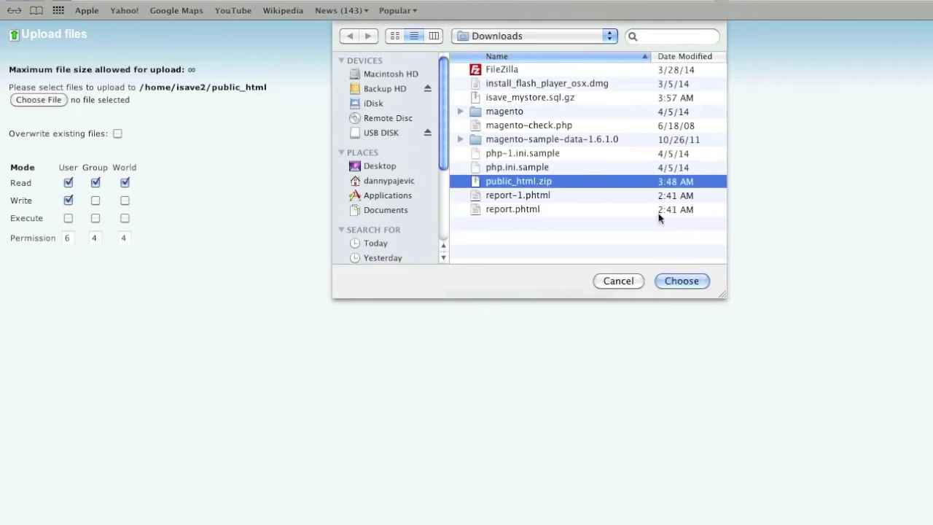
left_click(681, 281)
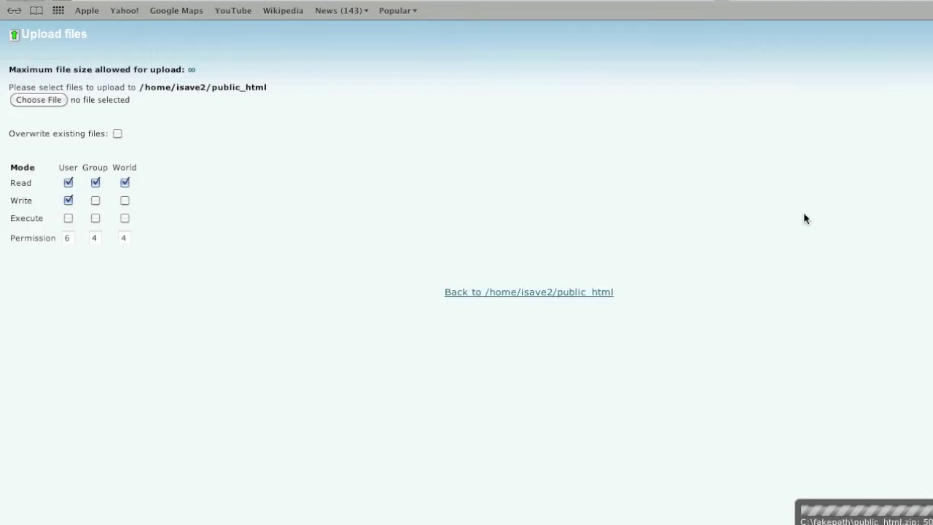
left_click(510, 293)
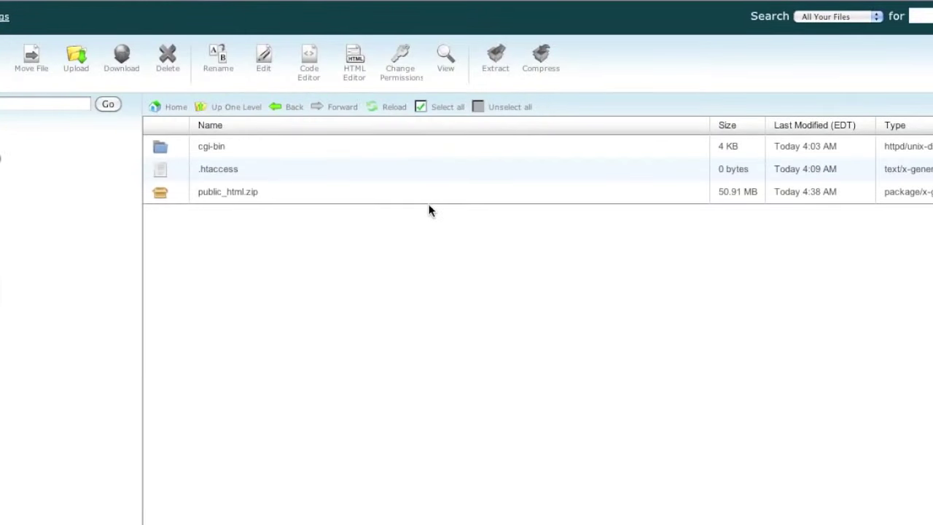
- Extract public_html.zip into /public_html and dismiss the extraction results
left_click(428, 200)
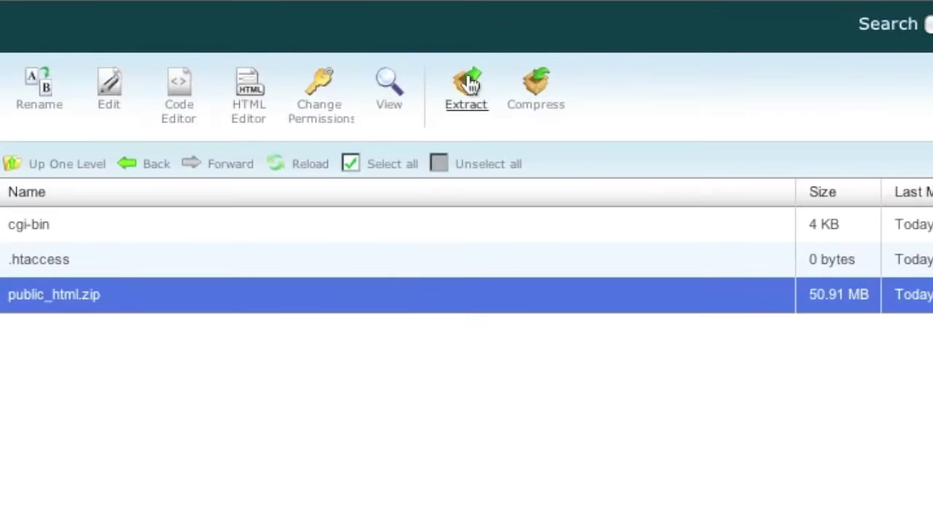
left_click(470, 85)
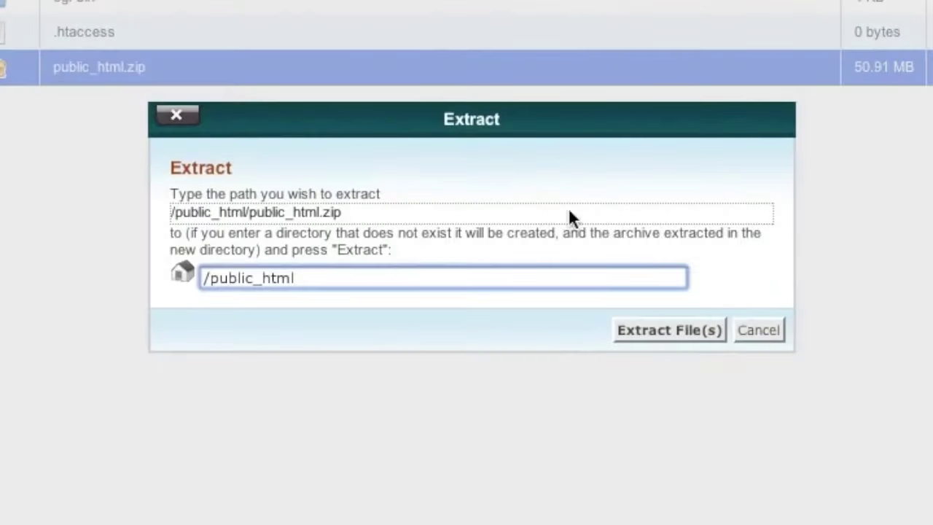
left_click(686, 336)
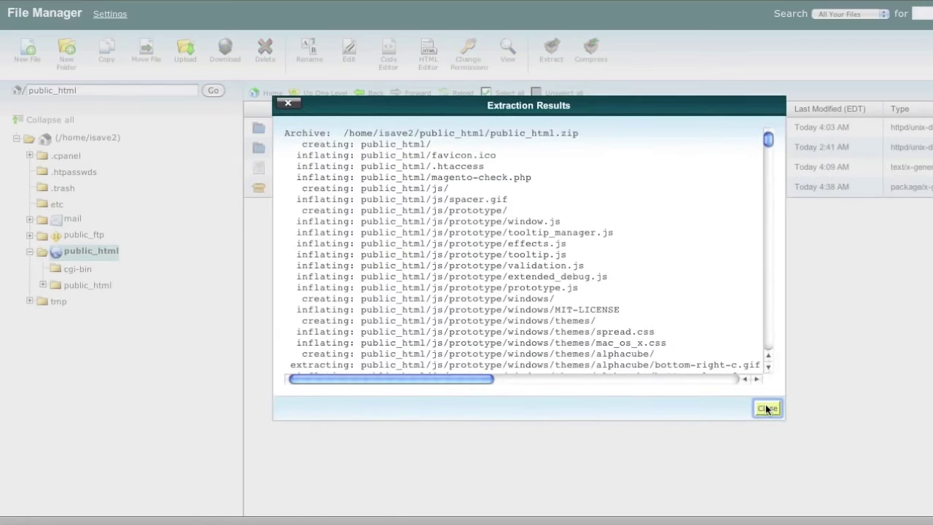
left_click(767, 409)
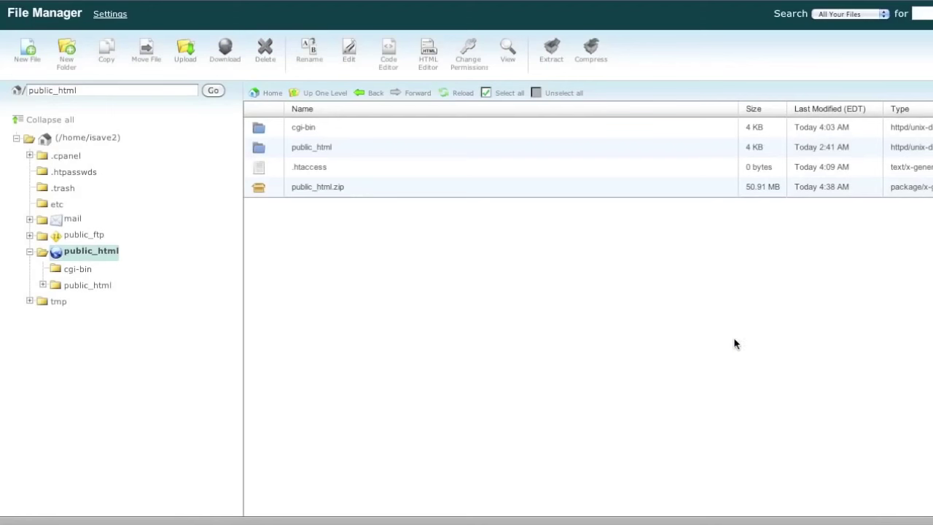
- Delete the uploaded public_html.zip archive
left_click(417, 189)
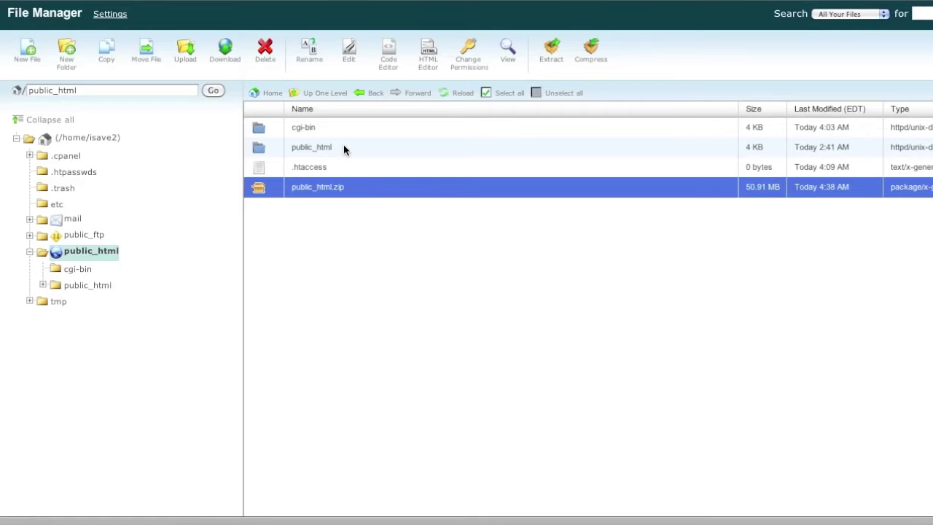
left_click(265, 50)
left_click(620, 300)
- Open the nested public_html folder and select all the Magento files in it
left_click(389, 148)
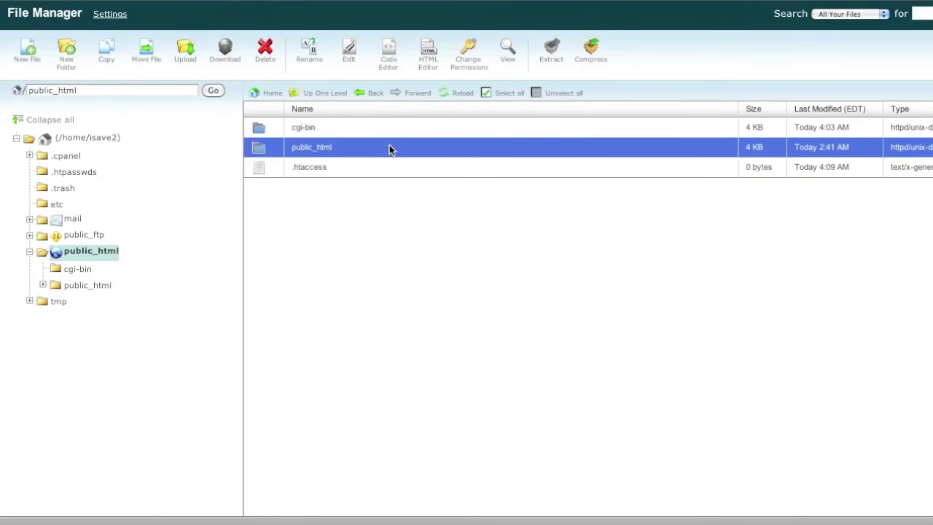
left_click(389, 147)
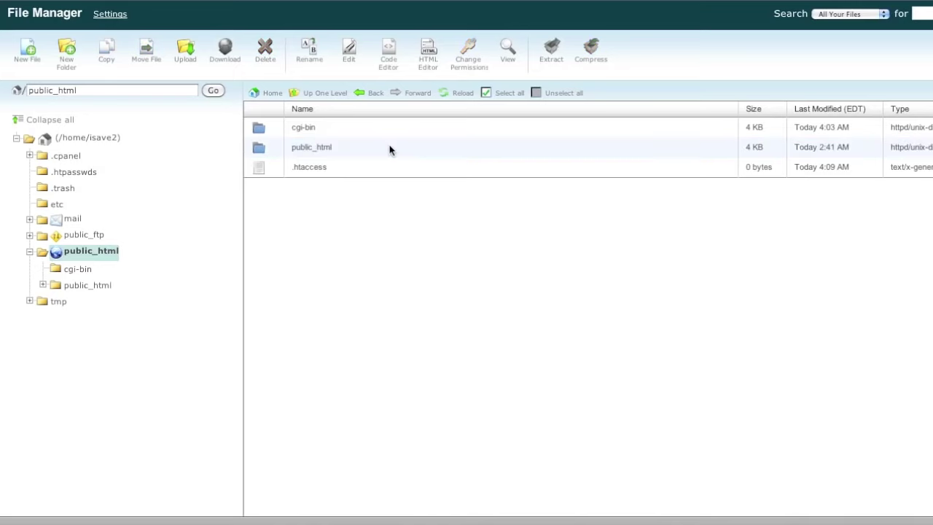
double_click(389, 148)
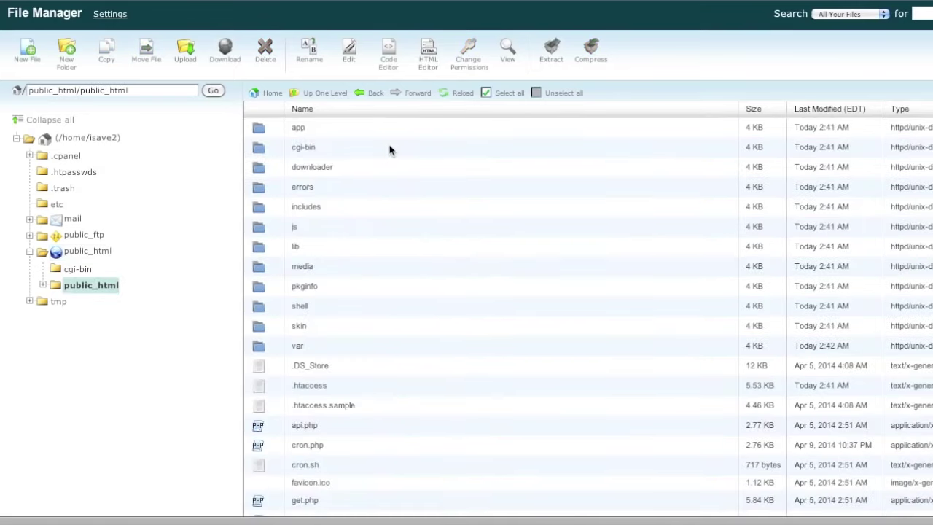
left_click(406, 130)
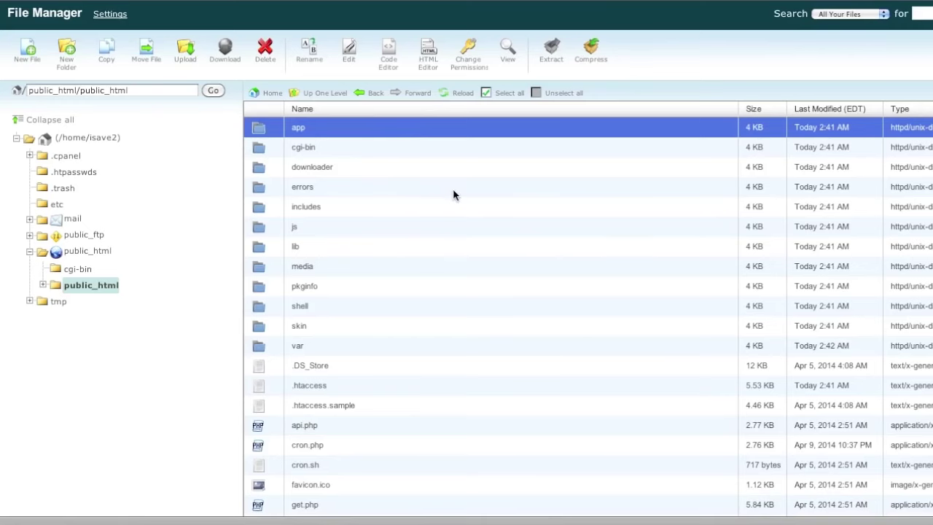
scroll(455, 192, "down", 3)
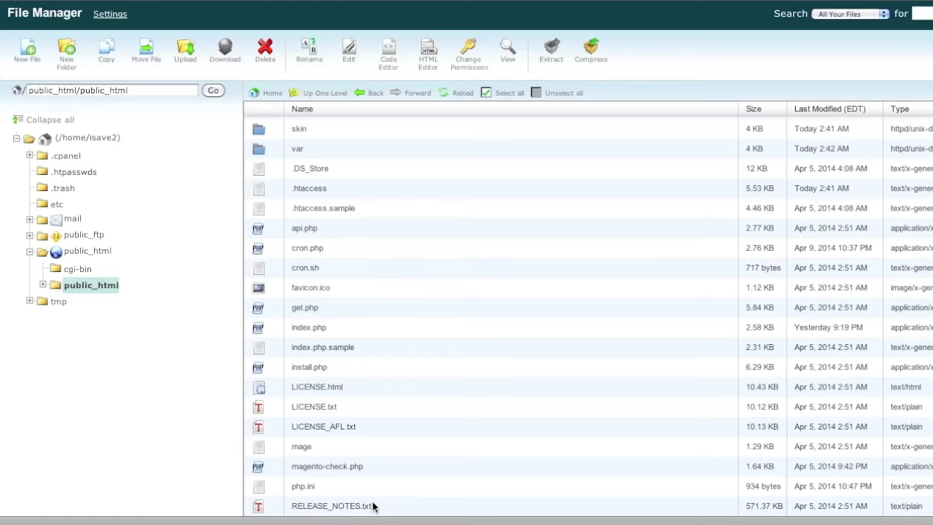
key("ctrl+a")
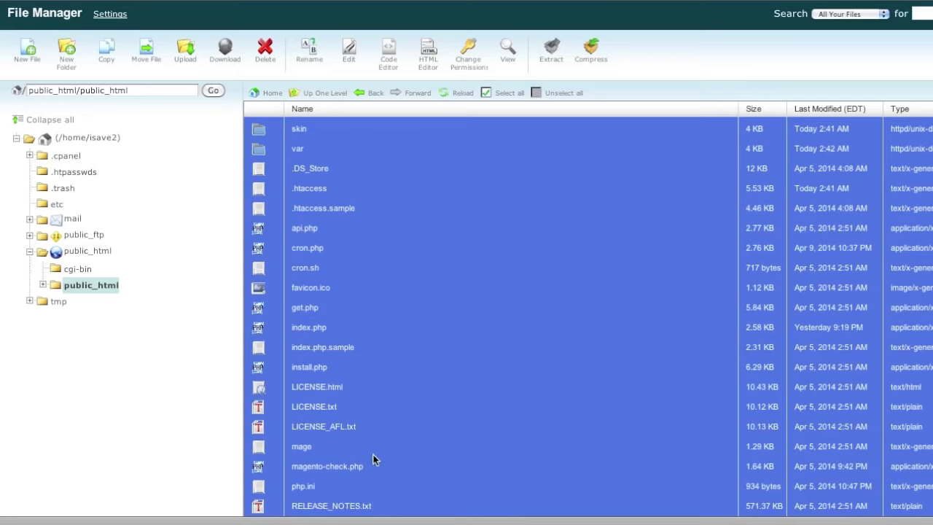
scroll(423, 323, "up", 5)
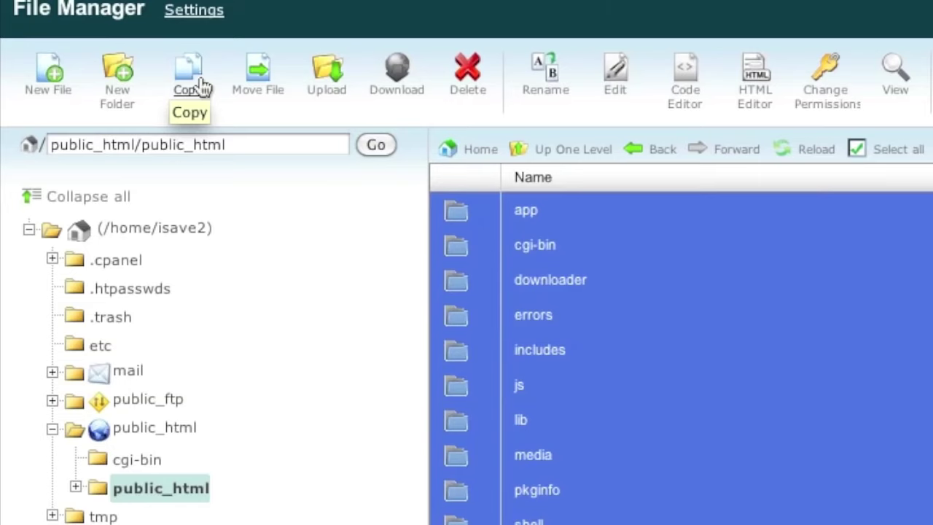
- Move all selected files from /public_html/public_html up into /public_html
left_click(255, 86)
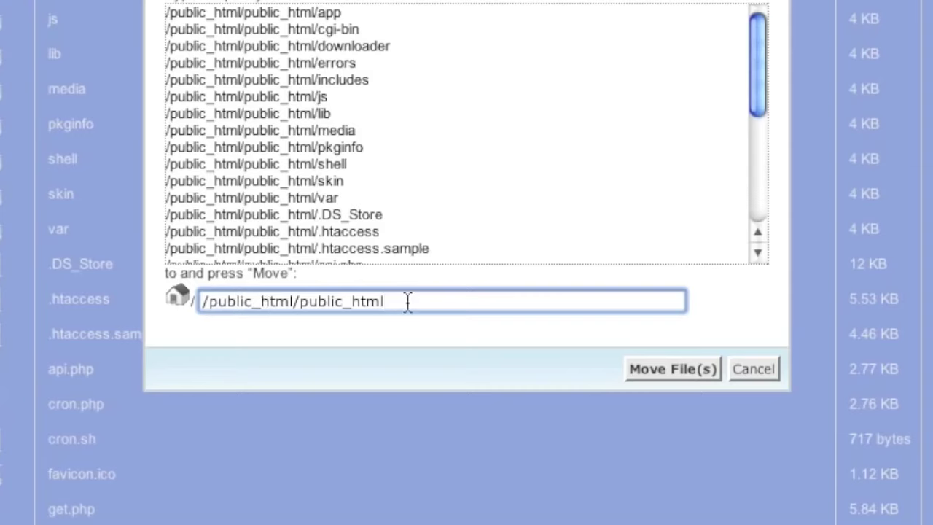
left_click(202, 301)
left_click_drag(210, 306, 294, 307)
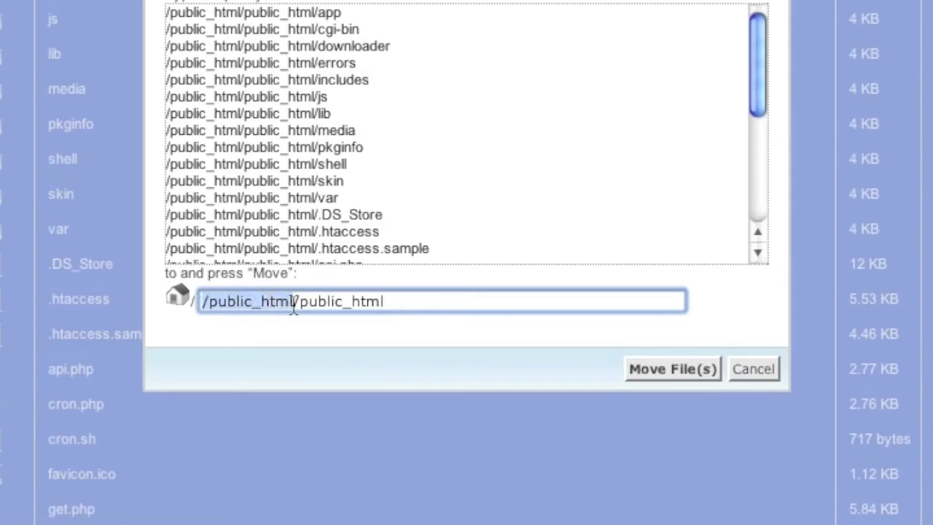
left_click(401, 302)
left_click_drag(400, 303, 295, 306)
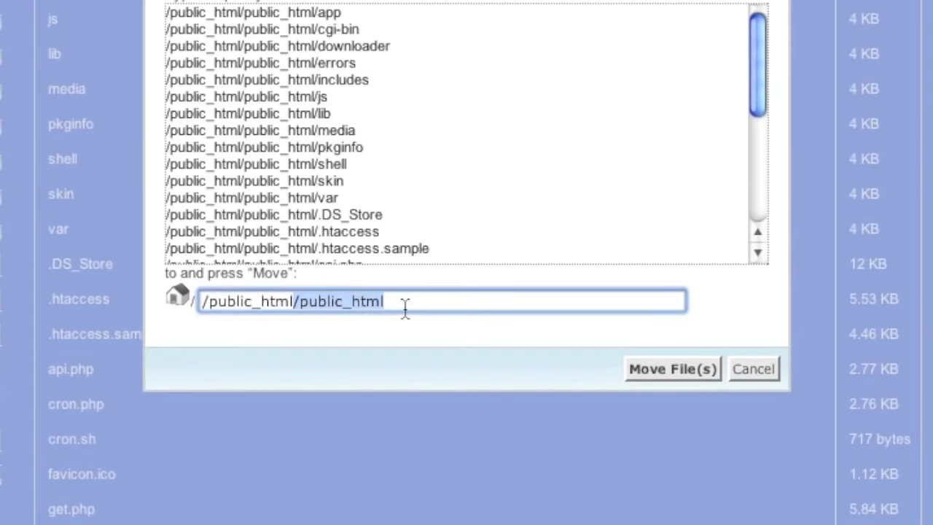
key("BackSpace")
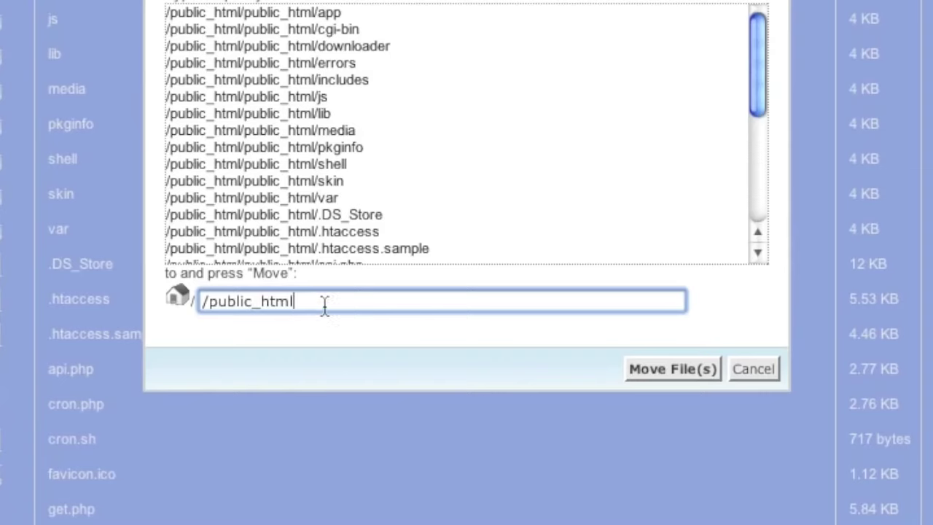
left_click(658, 363)
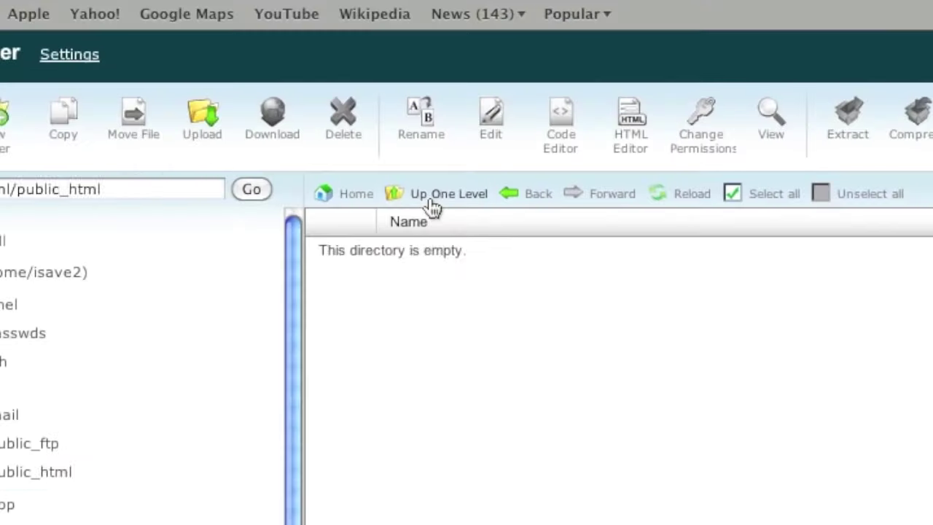
left_click(225, 114)
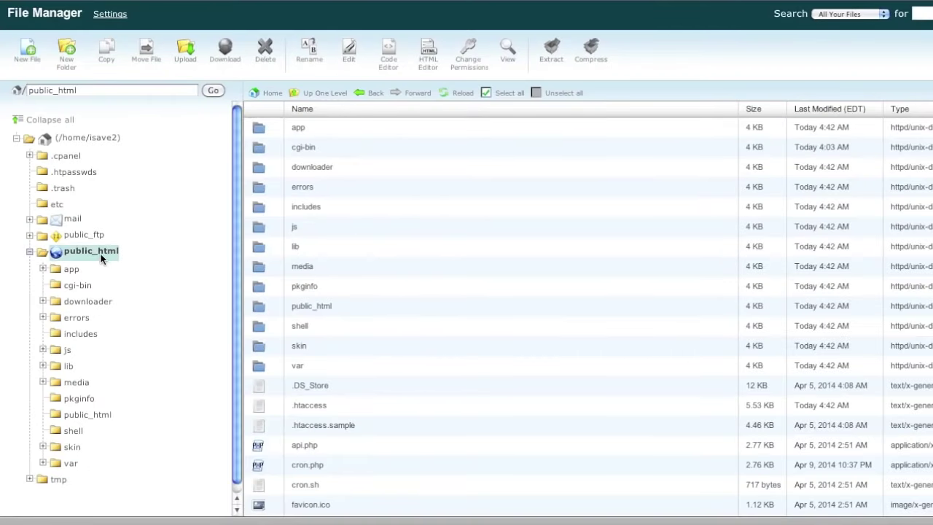
- Delete the empty nested public_html folder from the site's public_html
scroll(340, 248, "down", 3)
scroll(341, 248, "up", 3)
left_click(347, 307)
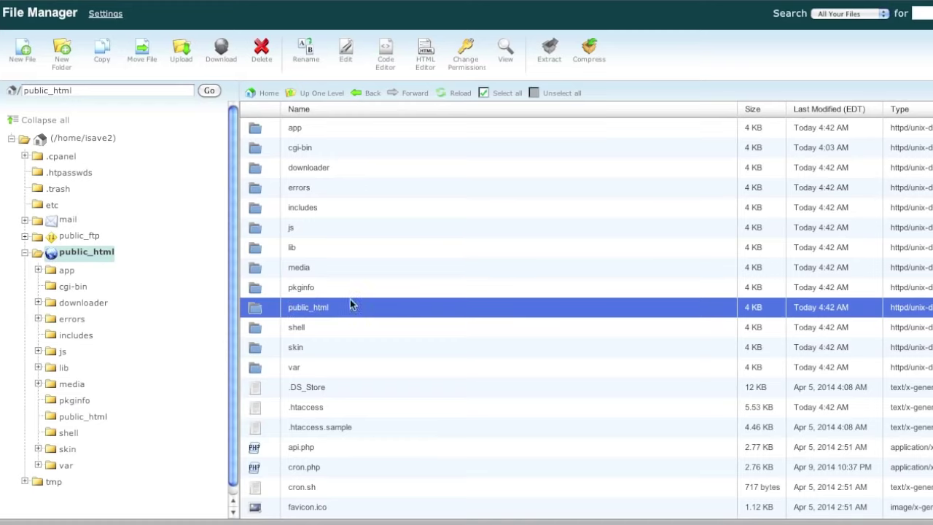
left_click(261, 46)
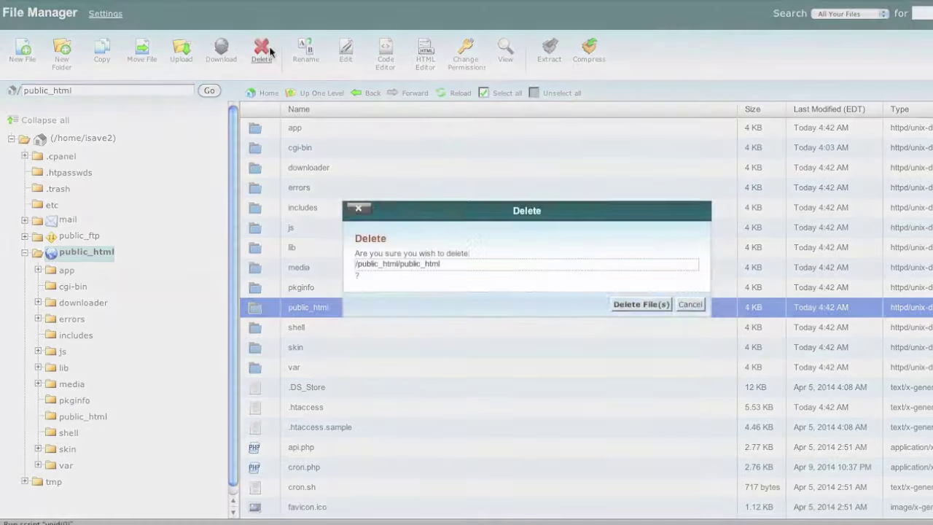
left_click(645, 312)
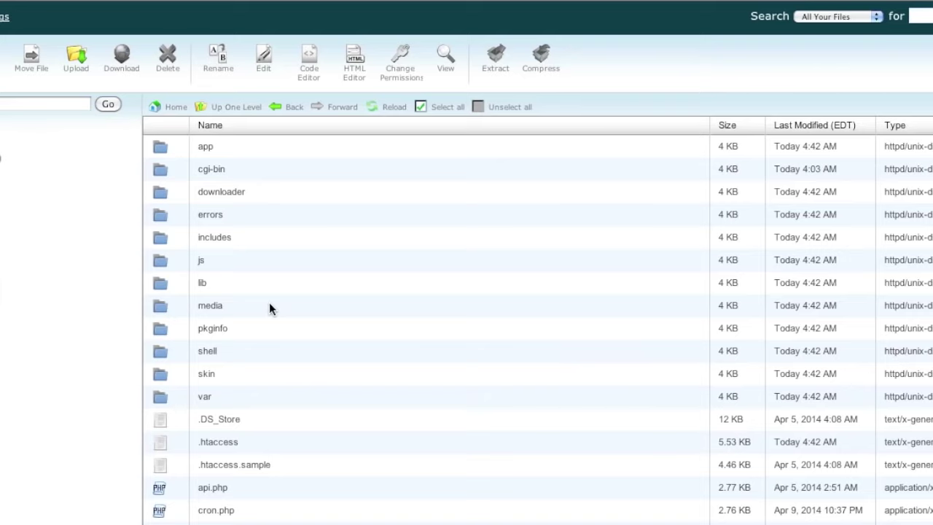
- Open app/etc/local.xml in the text editor with utf-8 encoding
double_click(249, 149)
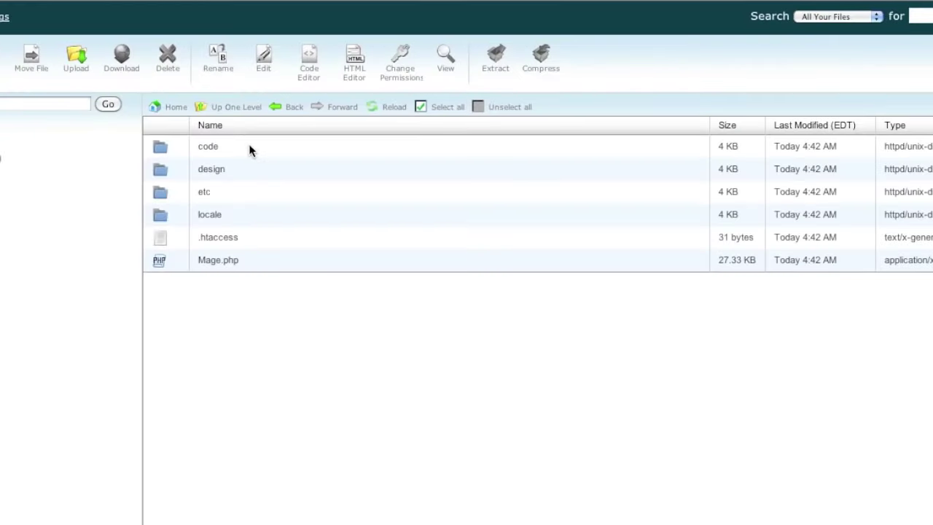
double_click(296, 174)
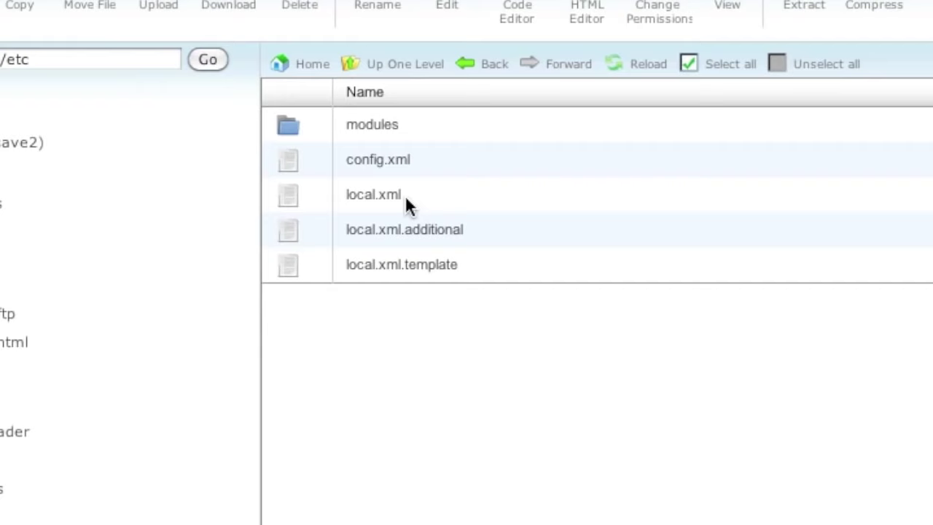
left_click(454, 195)
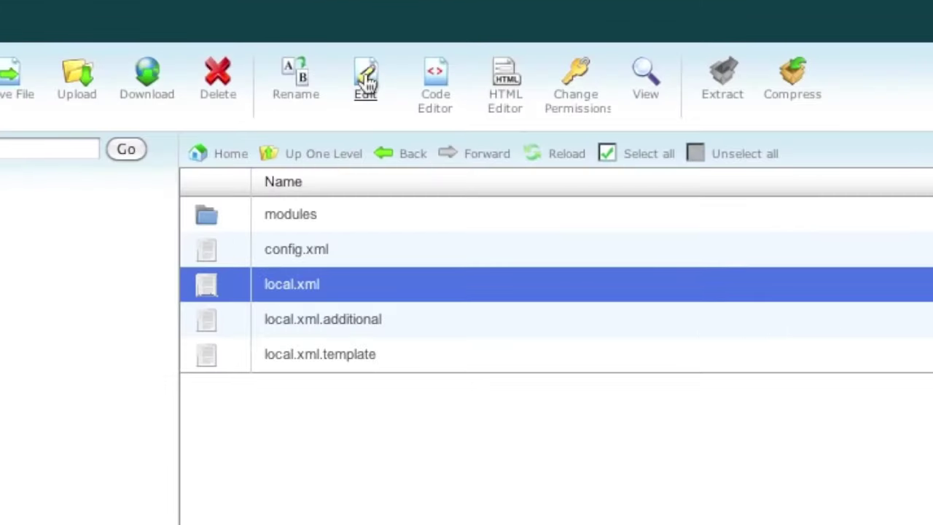
left_click(367, 80)
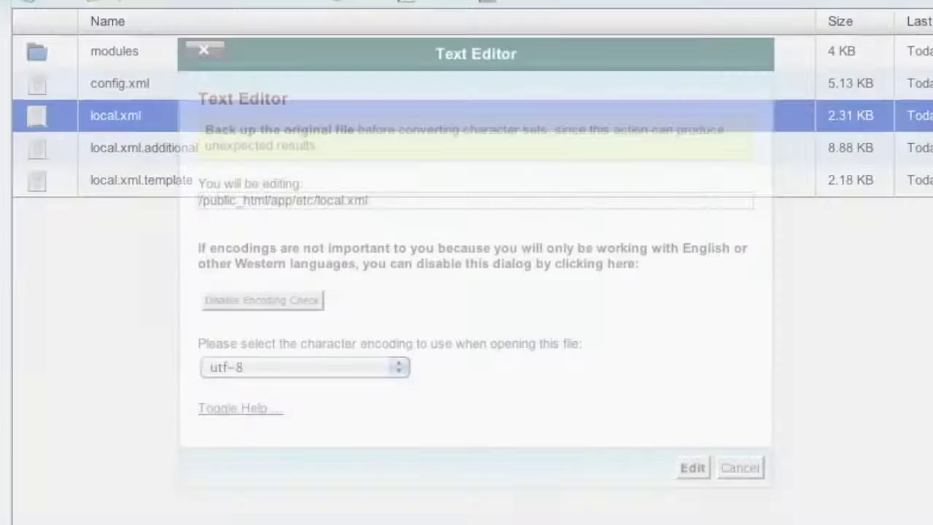
left_click(697, 469)
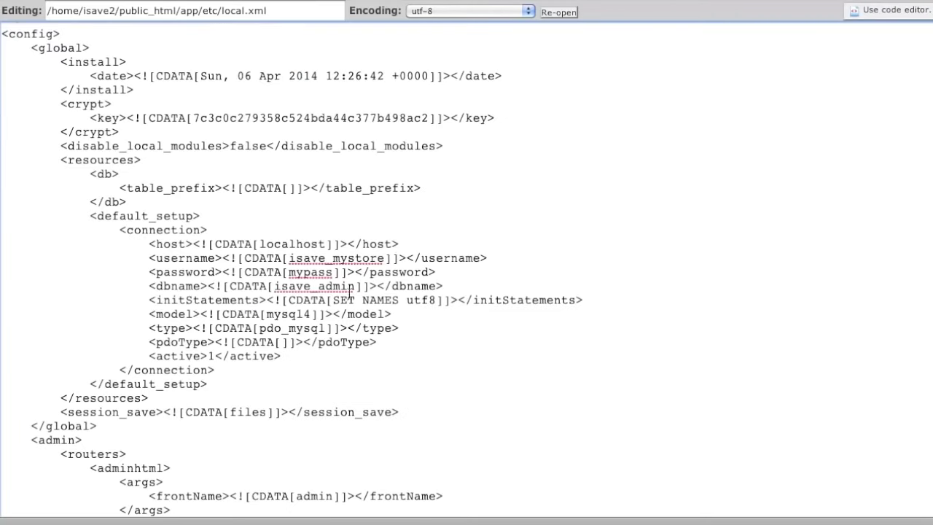
- Copy isave2_isave_mystore from MySQL Databases and paste it as dbname in local.xml
right_click(317, 520)
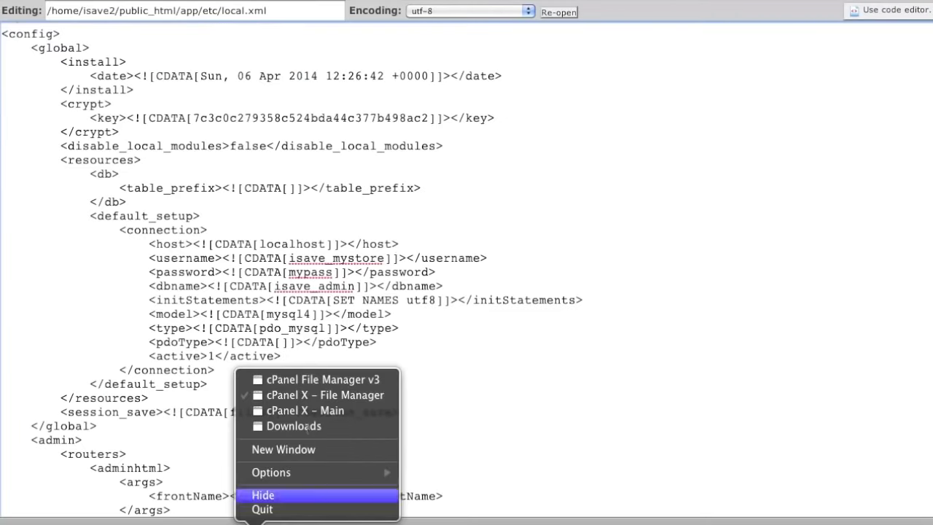
left_click(313, 410)
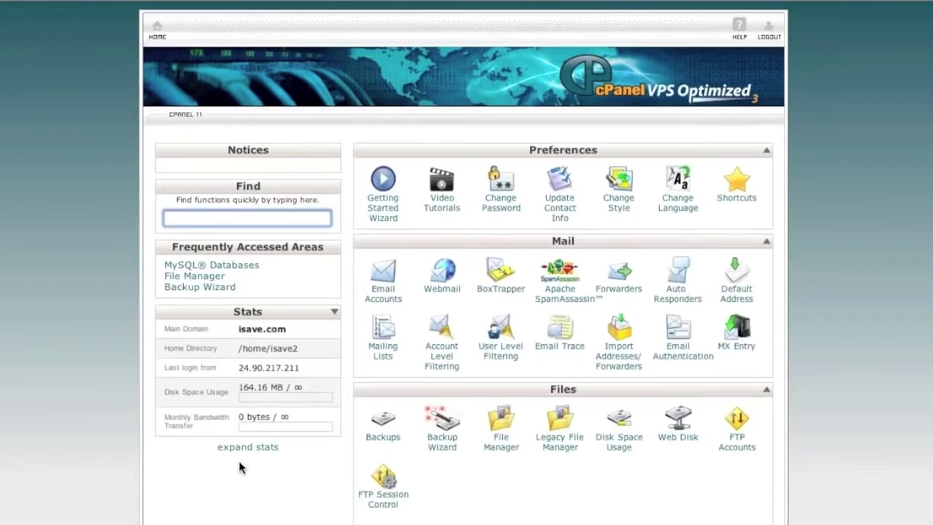
scroll(333, 516, "down", 4)
scroll(332, 516, "down", 3)
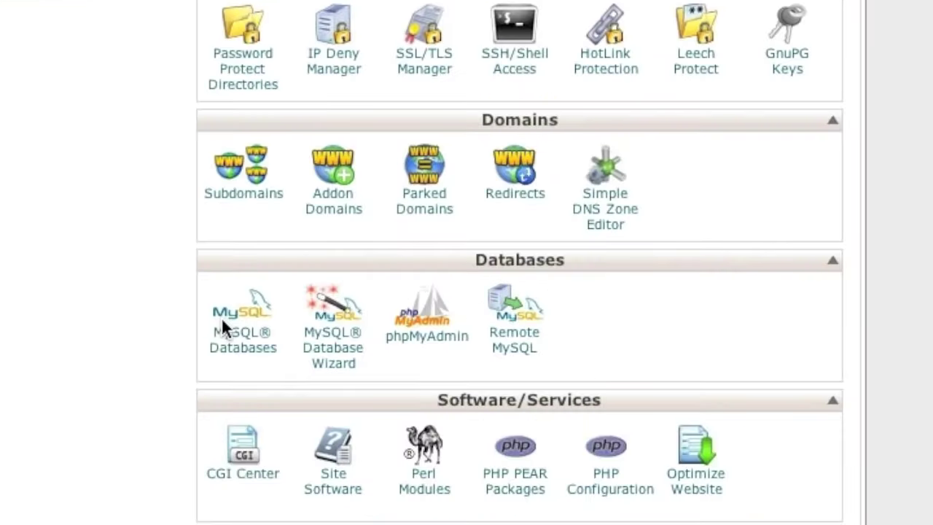
left_click(221, 316)
left_click_drag(326, 476, 213, 476)
key("ctrl+c")
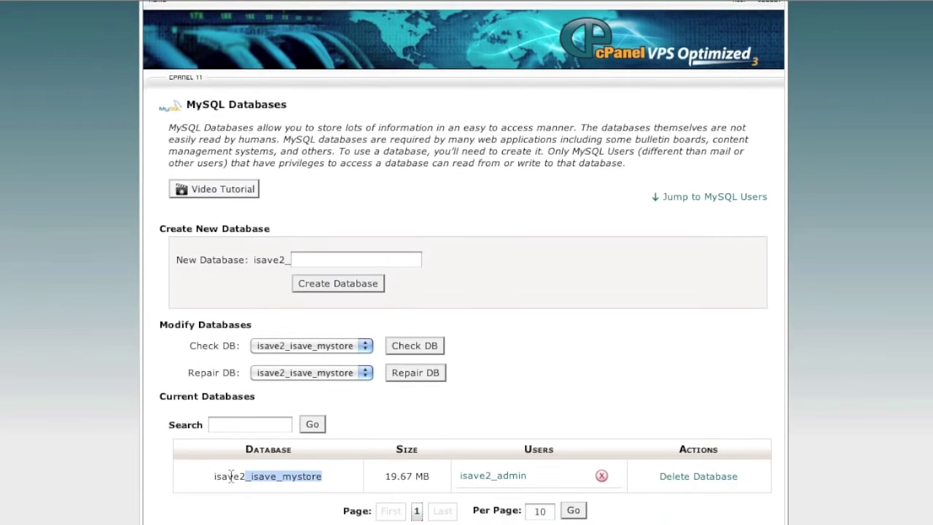
right_click(243, 524)
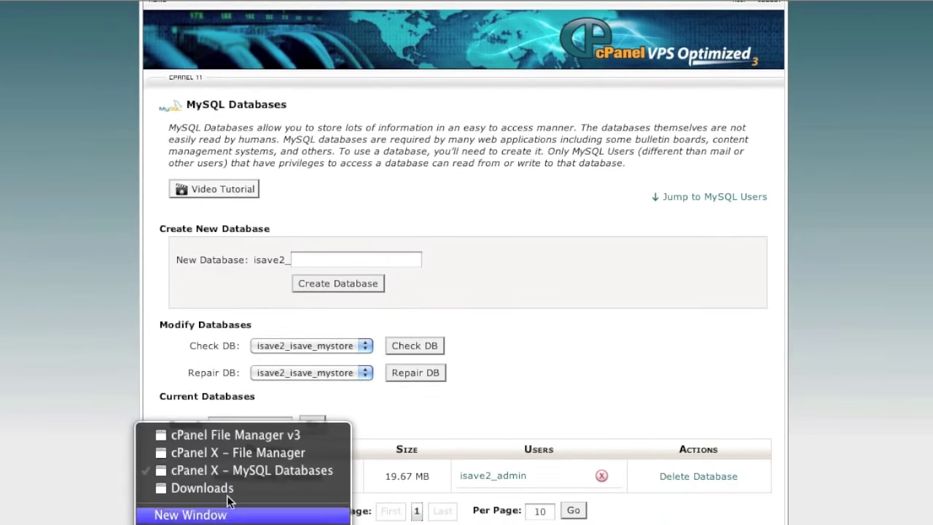
left_click(243, 460)
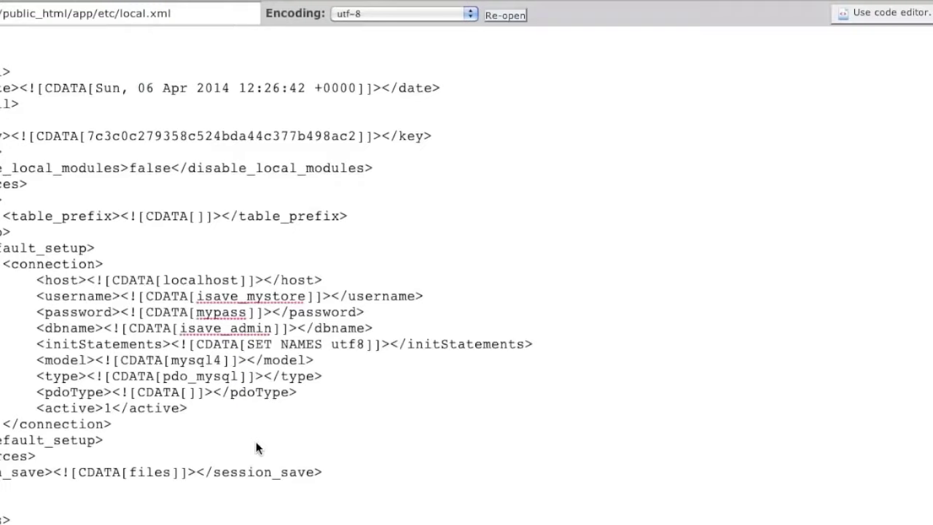
double_click(206, 329)
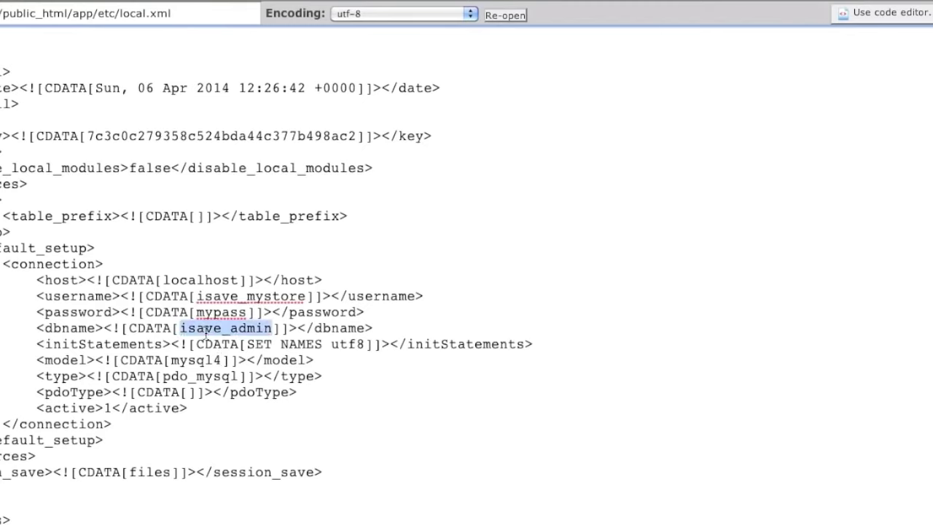
key("ctrl+v")
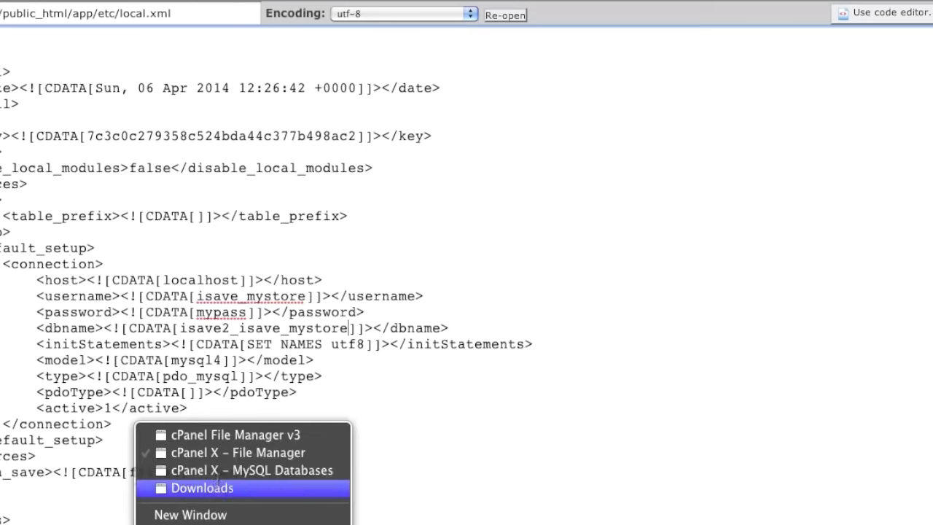
- Copy the user isave2_admin from MySQL Databases and paste it as username
left_click(218, 472)
scroll(263, 481, "down", 10)
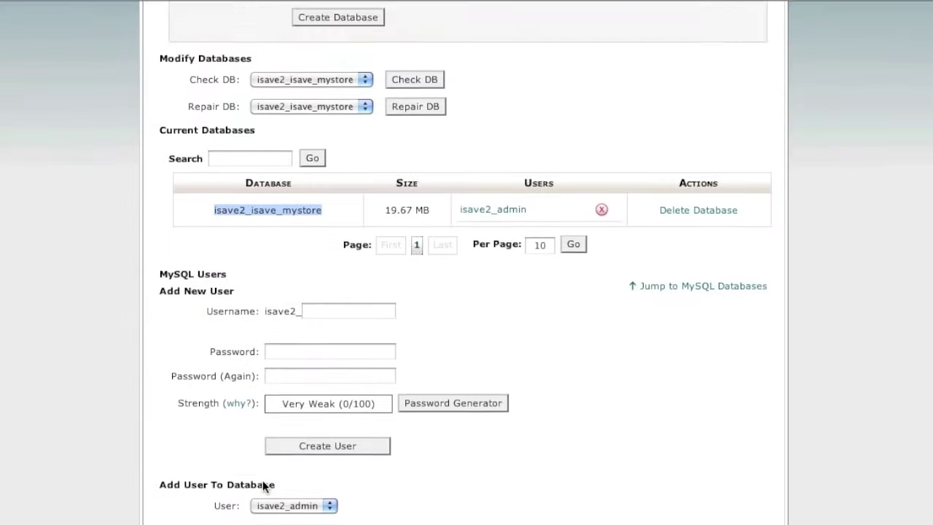
left_click_drag(430, 443, 340, 446)
key("super+c")
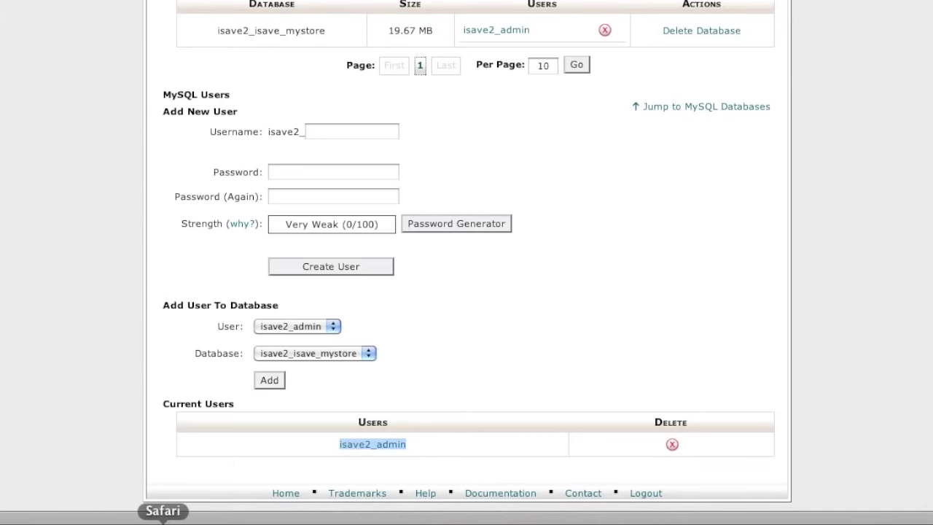
right_click(163, 522)
left_click(252, 453)
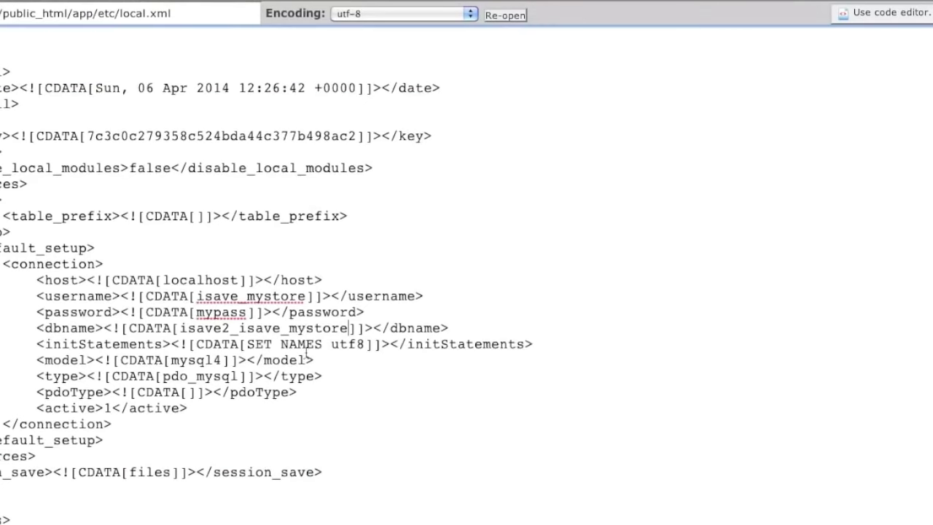
double_click(217, 296)
key("super+v")
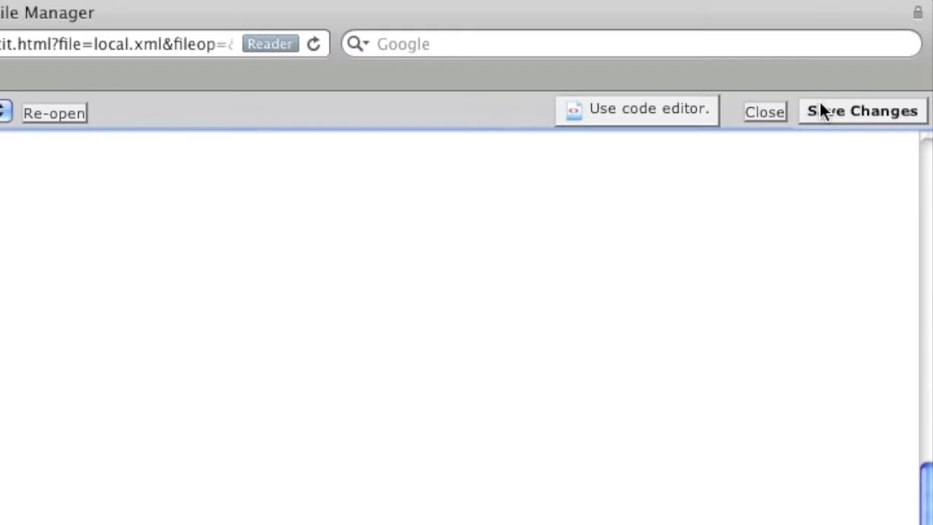
- Save local.xml and close the editor window
left_click(821, 106)
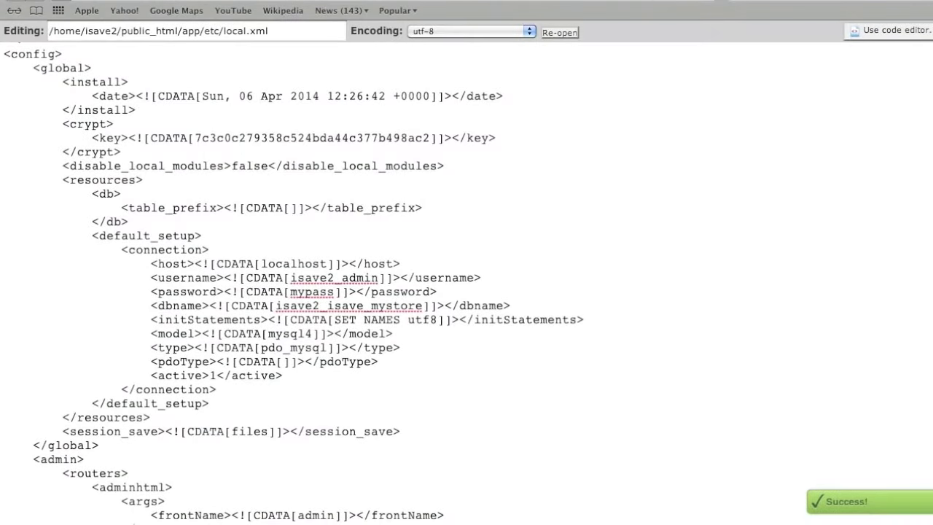
key("super+w")
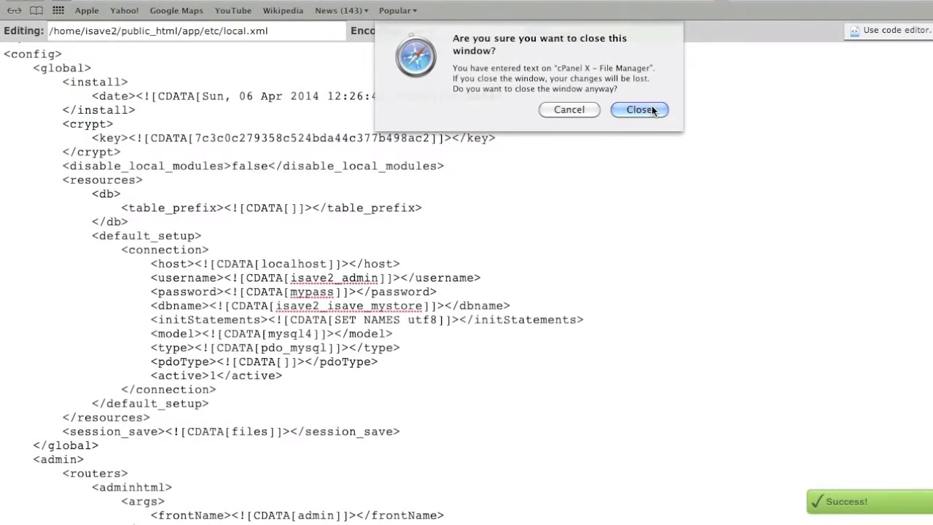
left_click(640, 109)
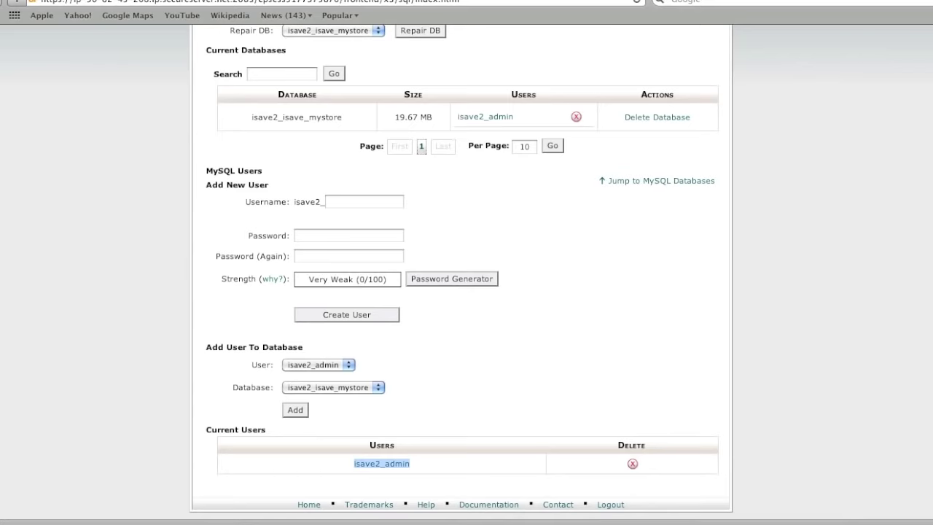
- Load the store address in a new Safari tab to check the storefront
left_click(46, 2)
left_click(137, 0)
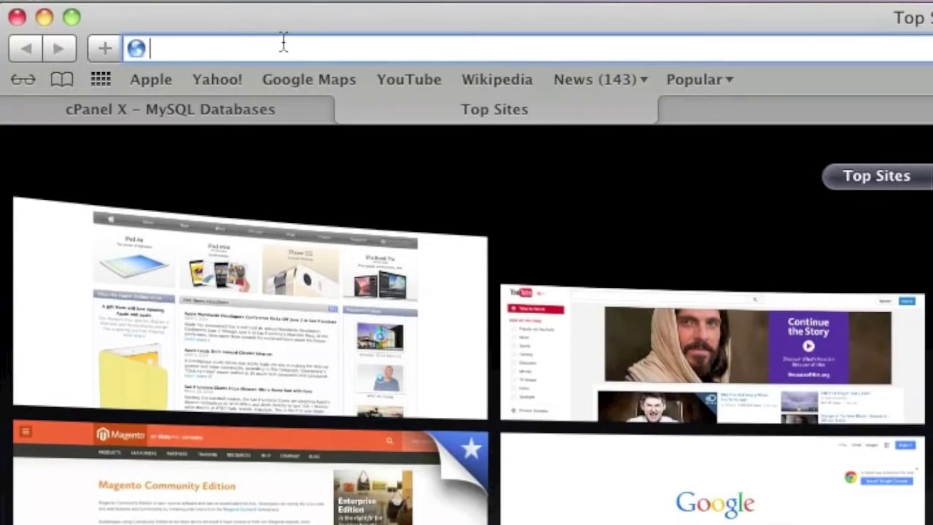
type("is")
key("Return")
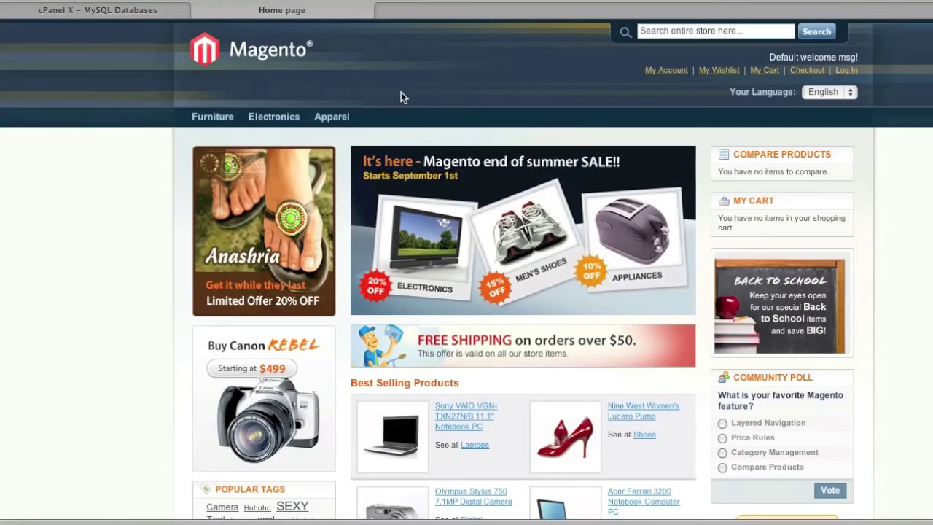
scroll(401, 91, "down", 4)
scroll(401, 92, "up", 4)
- Go to the cPanel main page and select the home directory path /home/isave2
left_click(145, 11)
scroll(285, 114, "up", 5)
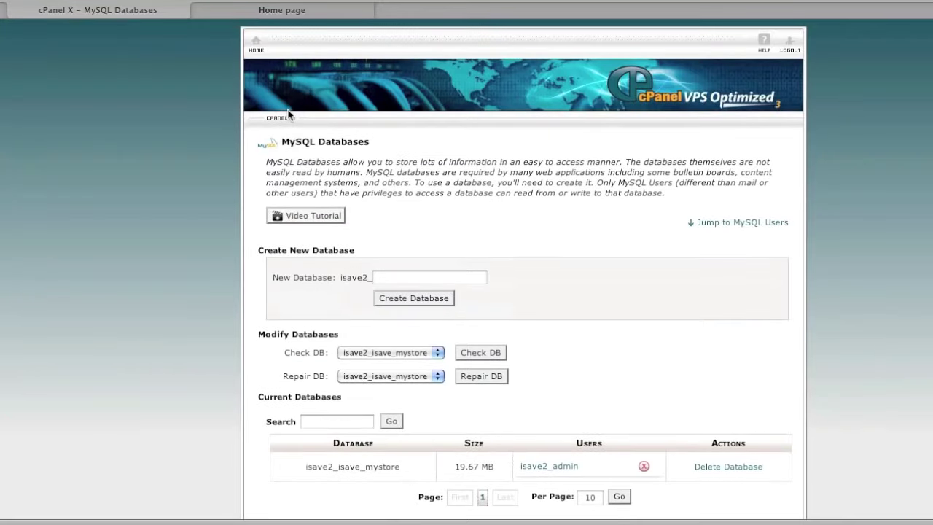
left_click(254, 42)
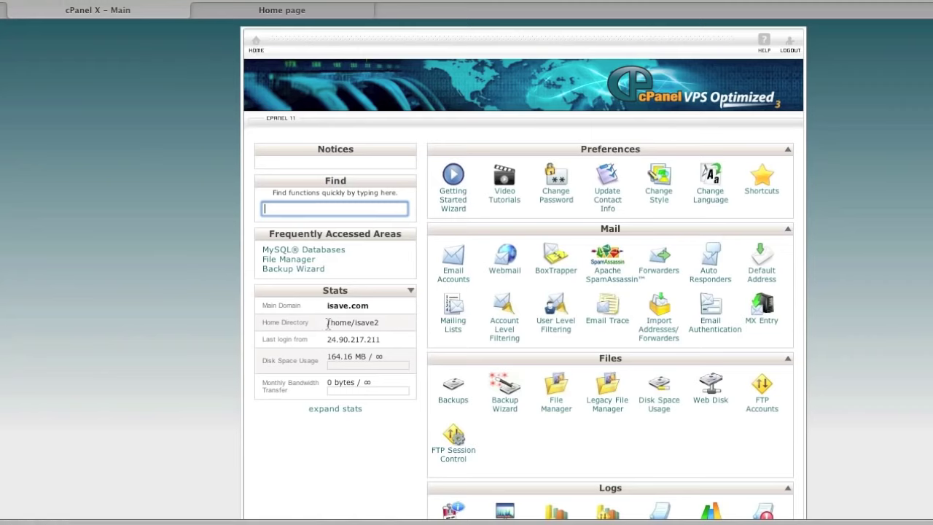
left_click_drag(326, 323, 381, 325)
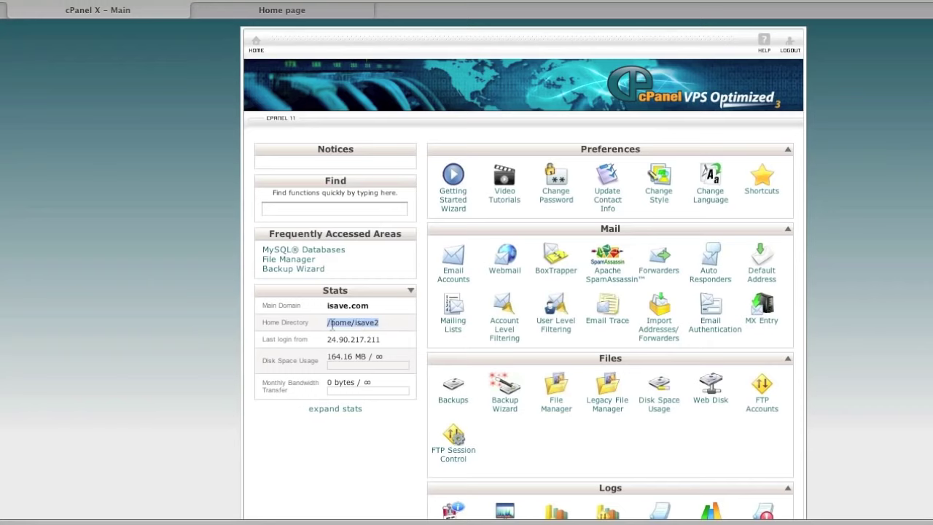